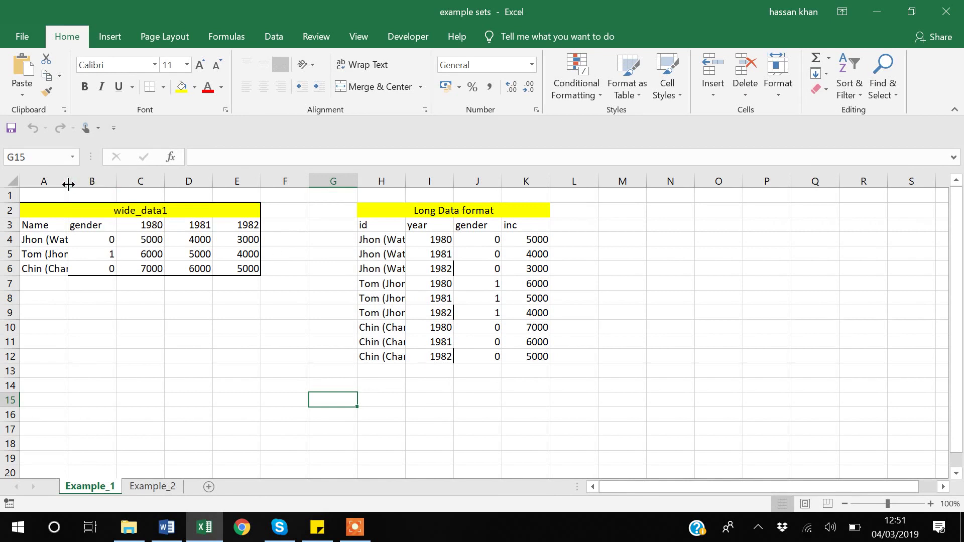
- Widen column A to fit the full names, and highlight the wide_data1 table in A3:E6 for review
{"action": "left_click_drag", "start_coordinate": [82, 183], "coordinate": [113, 181]}
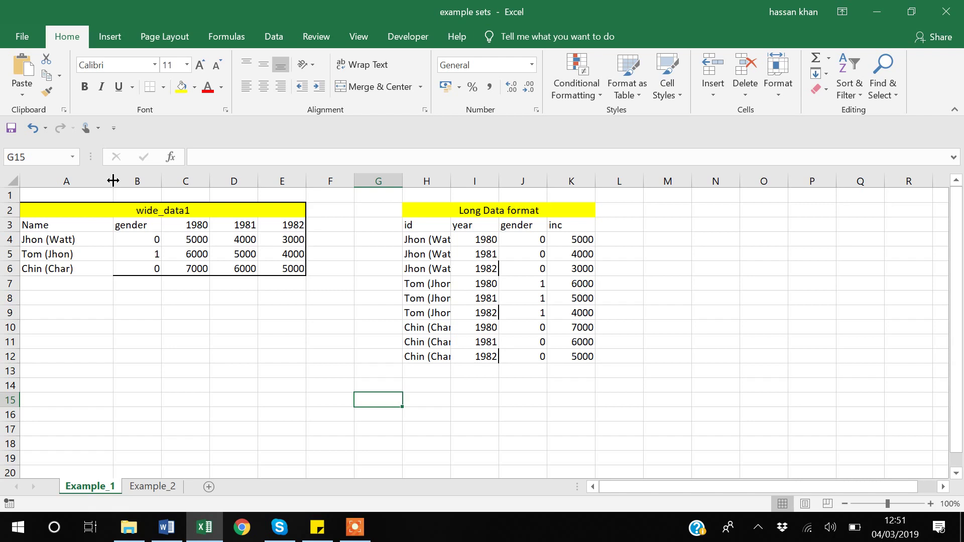
{"action": "left_click", "coordinate": [51, 225]}
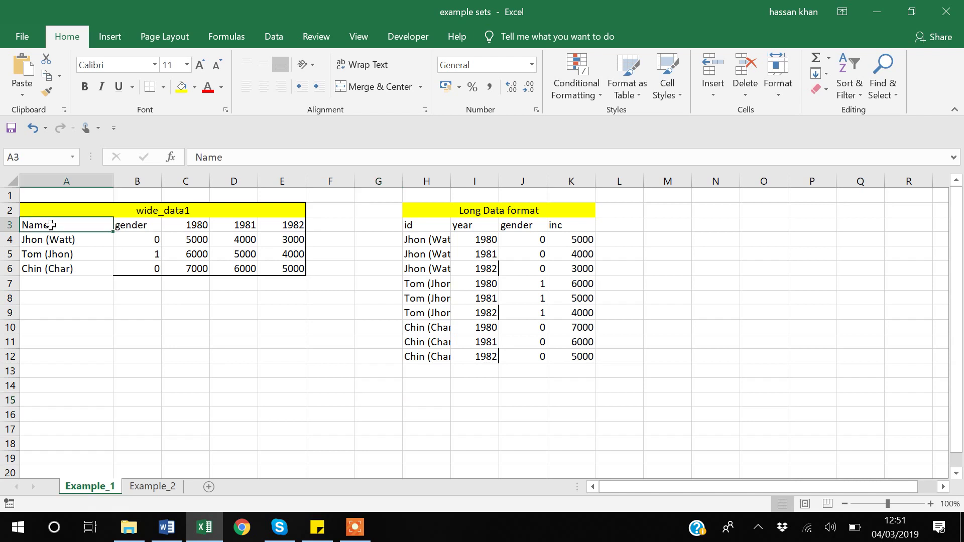
{"action": "key", "text": "shift+Right"}
{"action": "key", "text": "shift+Right"}
{"action": "key", "text": "shift+Right"}
{"action": "key", "text": "shift+Right"}
{"action": "key", "text": "shift+Down"}
{"action": "key", "text": "shift+Down"}
{"action": "key", "text": "shift+Down"}
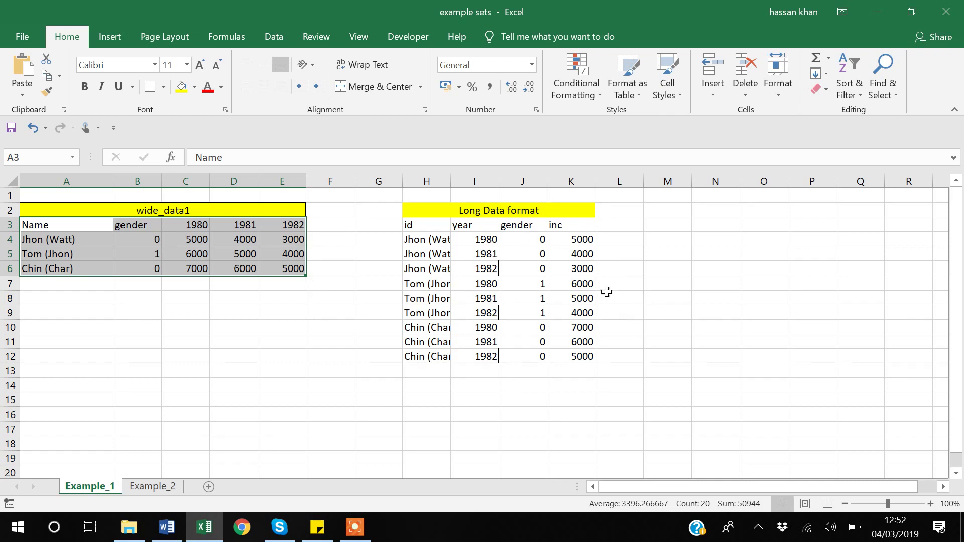
{"action": "left_click", "coordinate": [149, 318]}
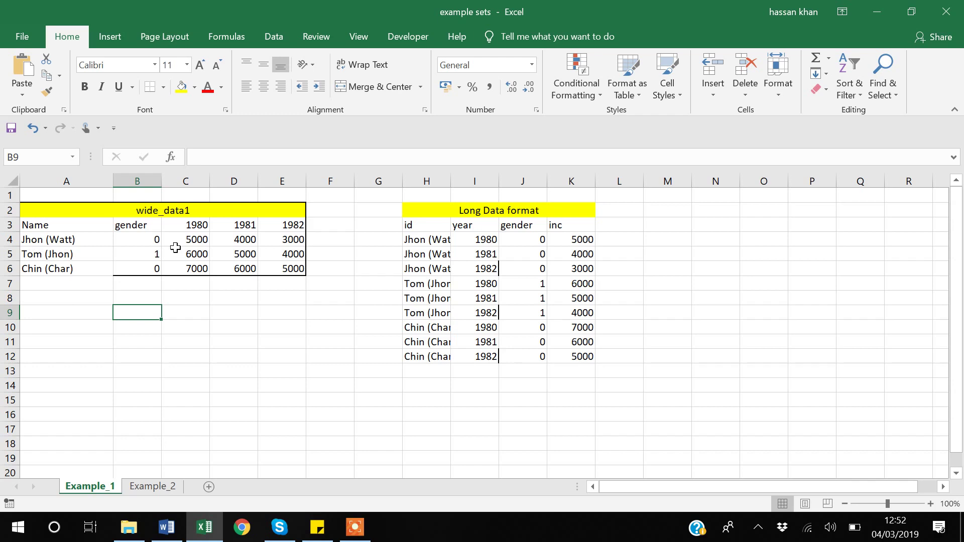
- View the files in the Data Reshaping folder, and launch Tableau Public from the desktop, keeping only the Book1 window open
{"action": "left_click", "coordinate": [128, 540]}
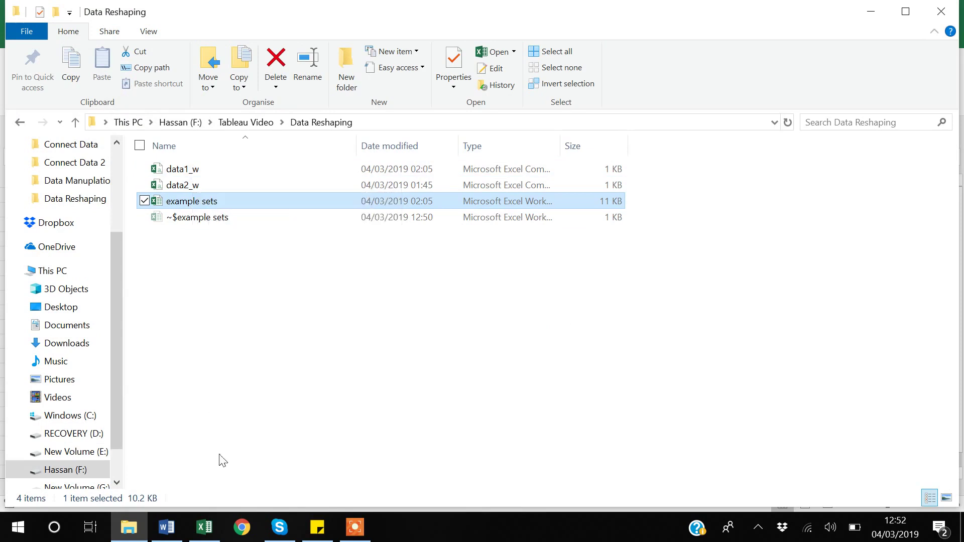
{"action": "left_click", "coordinate": [205, 536]}
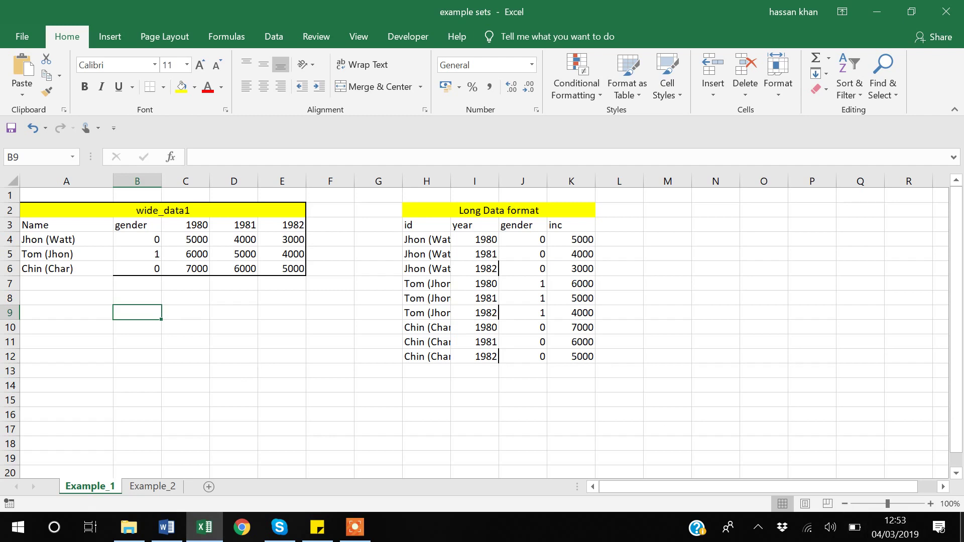
{"action": "left_click", "coordinate": [962, 528]}
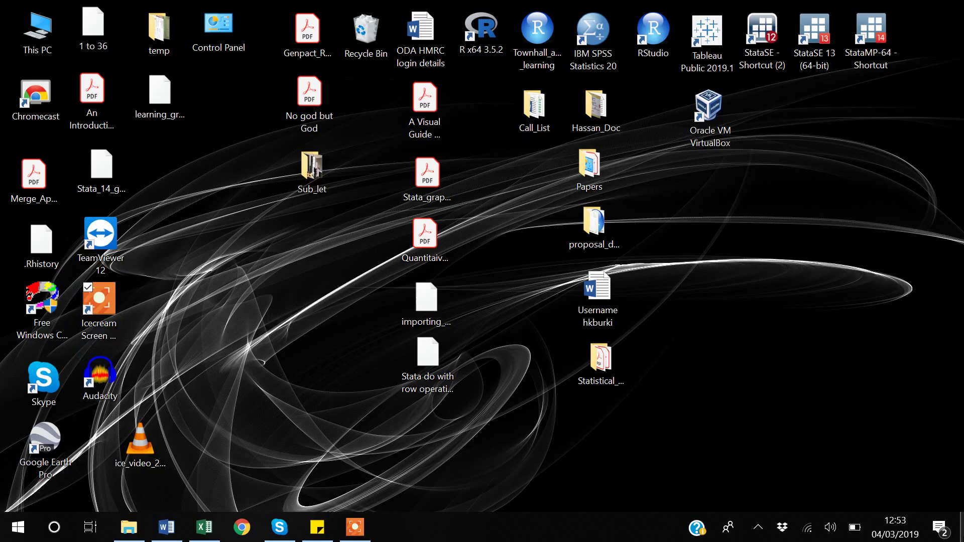
{"action": "double_click", "coordinate": [709, 31]}
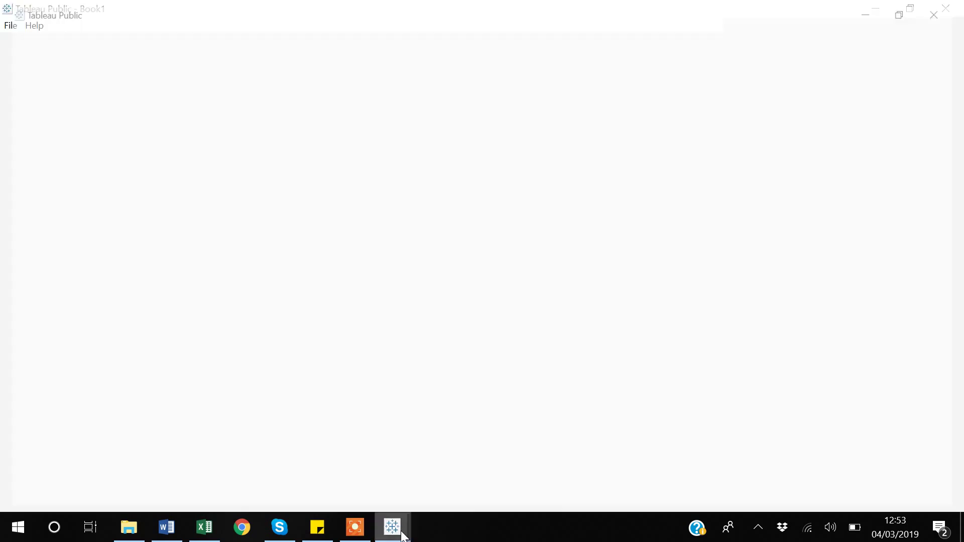
{"action": "mouse_move", "coordinate": [403, 535]}
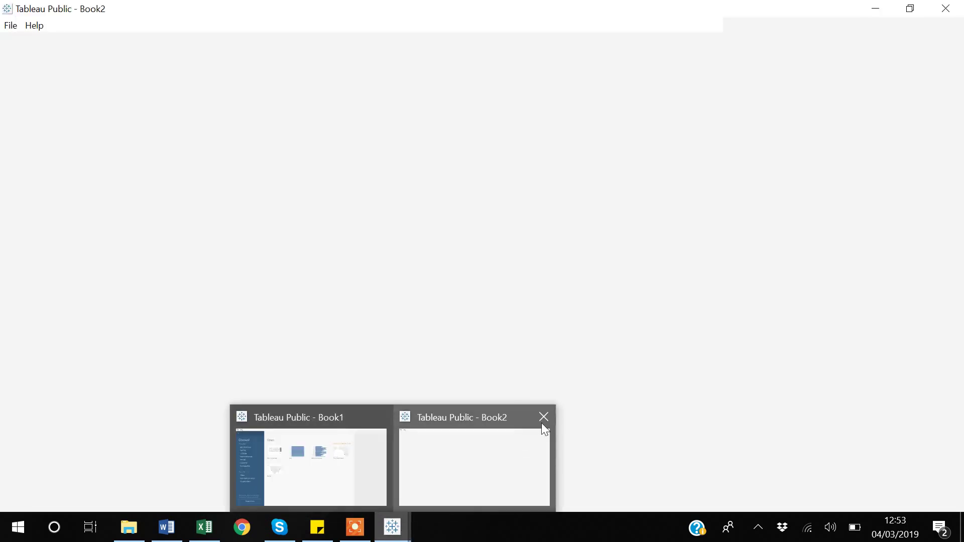
{"action": "left_click", "coordinate": [544, 418]}
{"action": "left_click", "coordinate": [390, 483]}
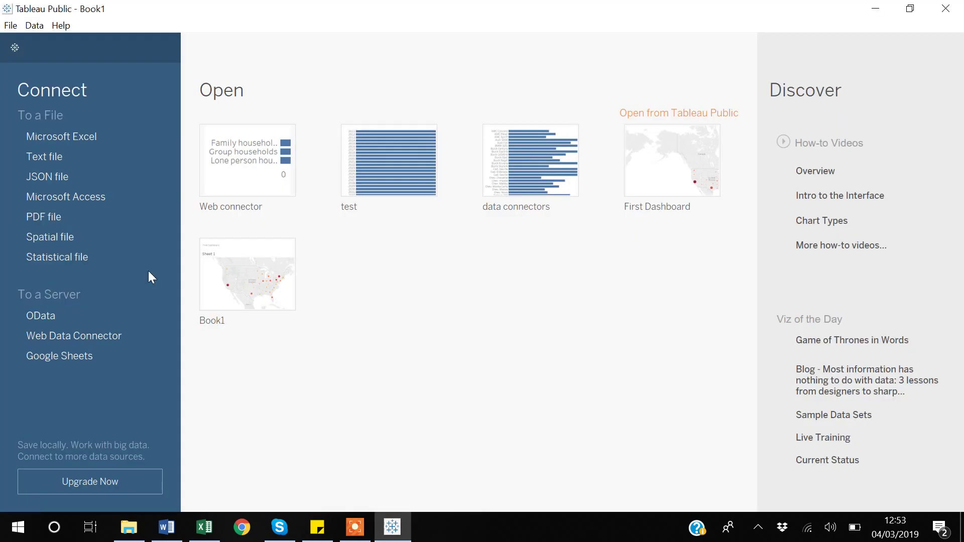
- Connect to the text file data1_w in the Data Reshaping folder
{"action": "left_click", "coordinate": [50, 158]}
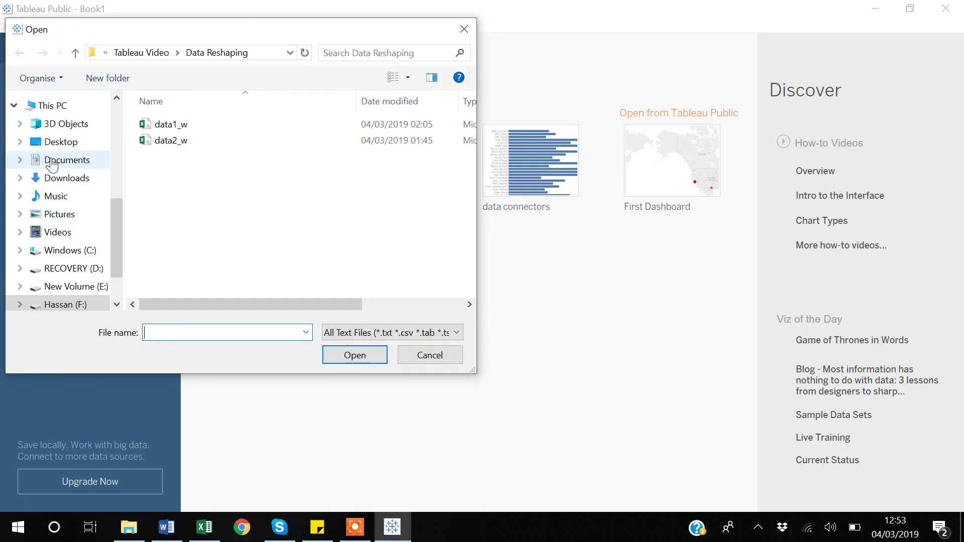
{"action": "left_click", "coordinate": [167, 124]}
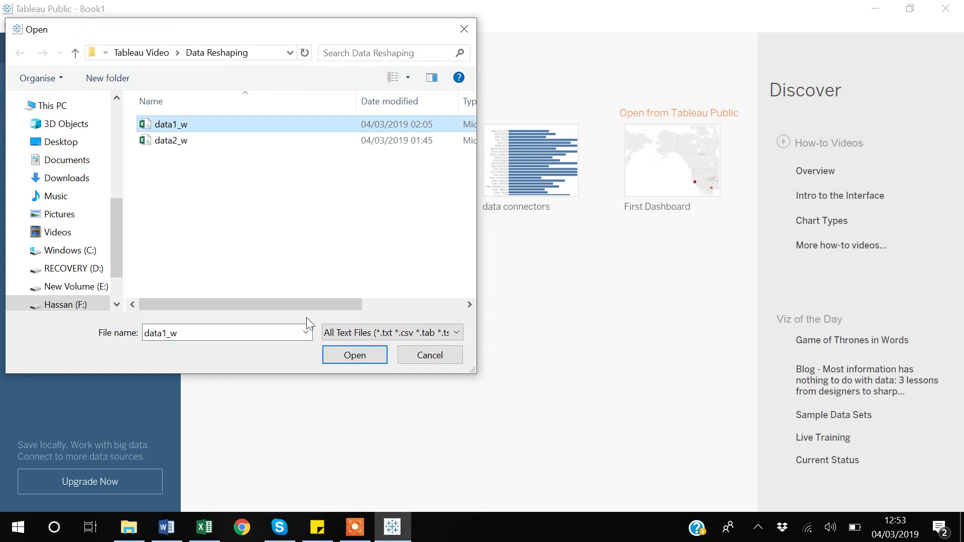
{"action": "left_click", "coordinate": [359, 359]}
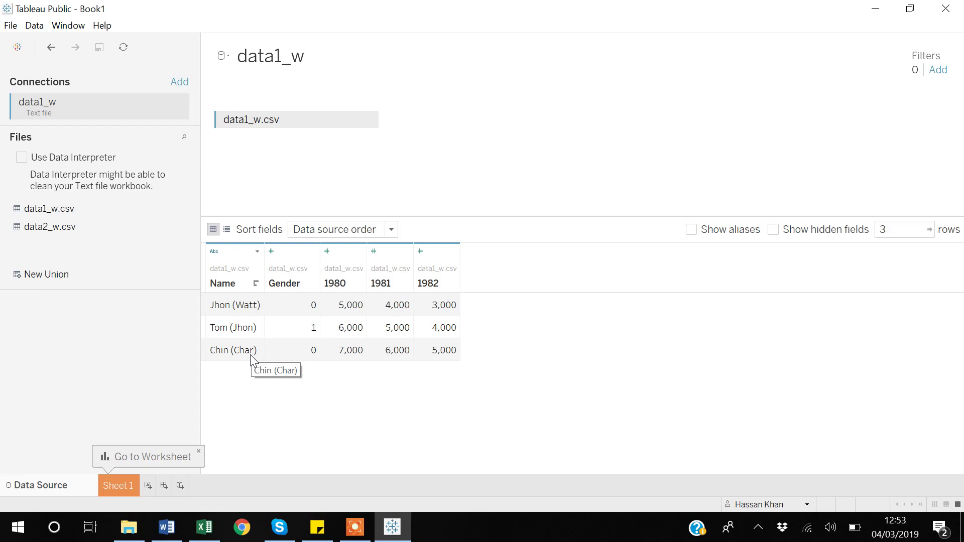
- Split the Name field automatically and sort the rows in ascending order by the first split field
{"action": "left_click", "coordinate": [257, 251]}
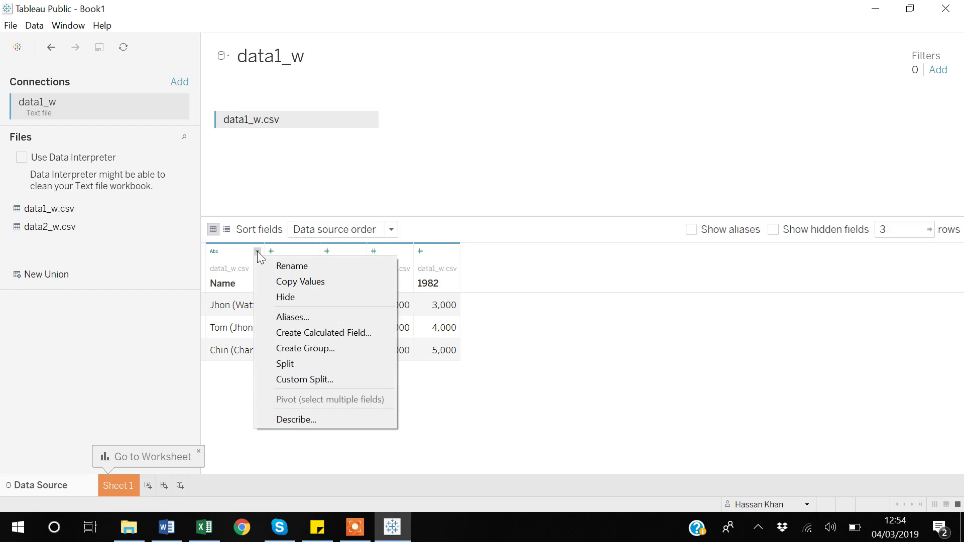
{"action": "left_click", "coordinate": [295, 366]}
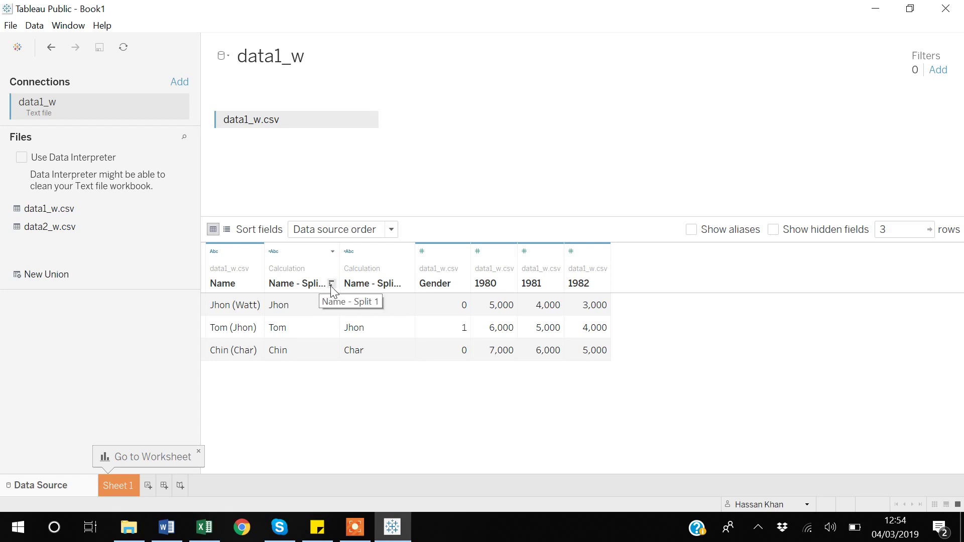
{"action": "left_click", "coordinate": [333, 251]}
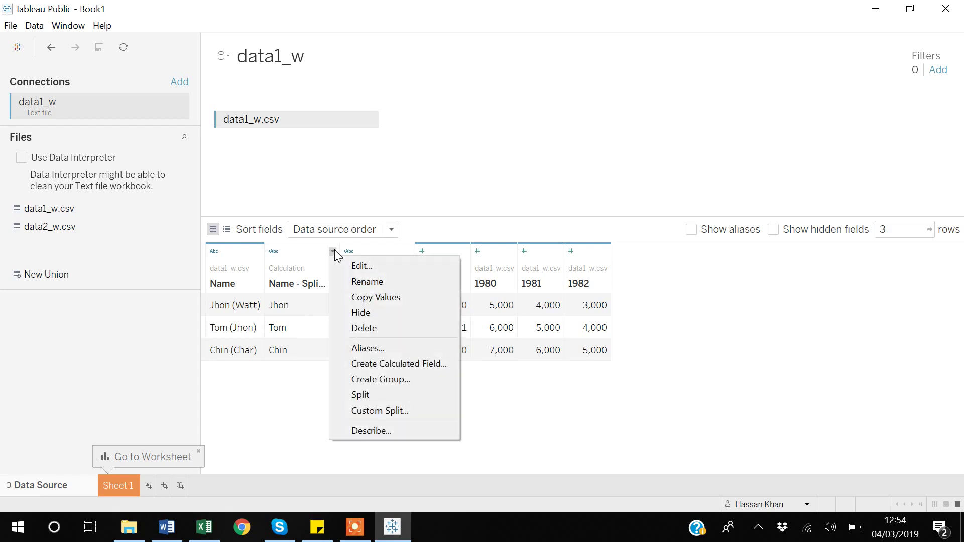
{"action": "left_click", "coordinate": [310, 290]}
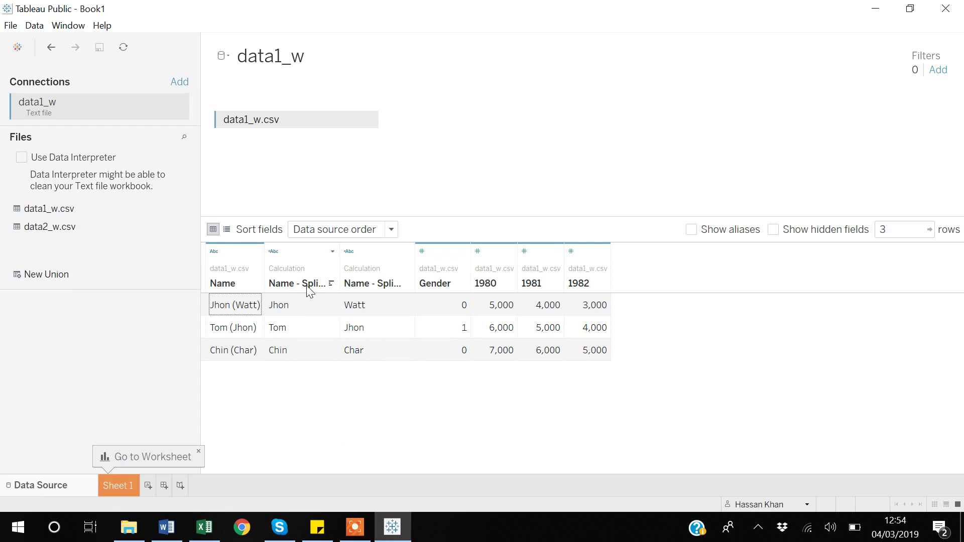
{"action": "left_click", "coordinate": [308, 286]}
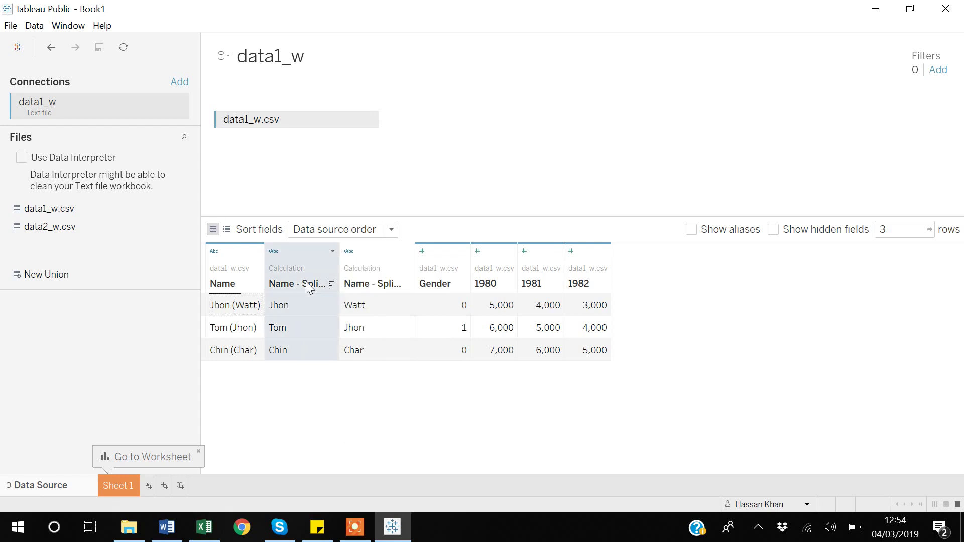
{"action": "left_click", "coordinate": [330, 283]}
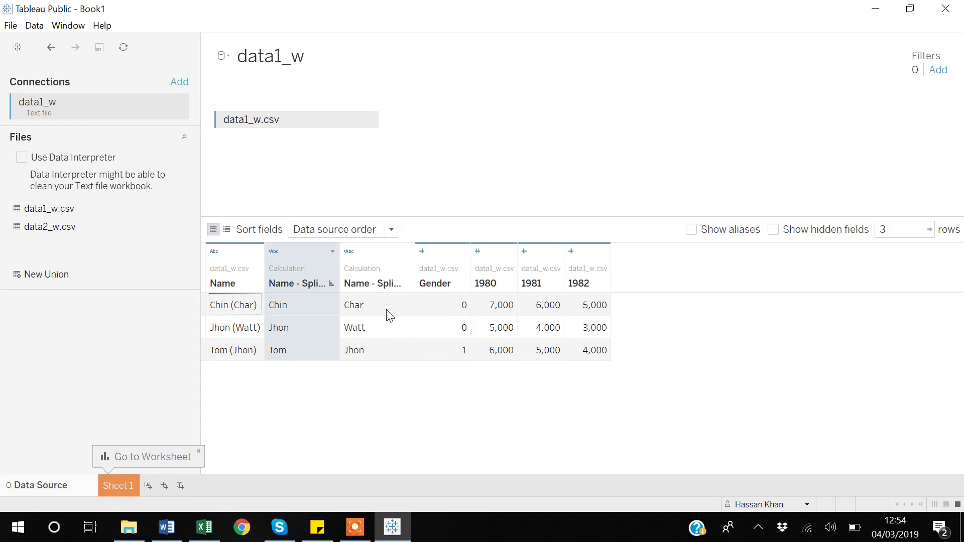
- Rename the first split field to First Name
{"action": "left_click", "coordinate": [332, 251]}
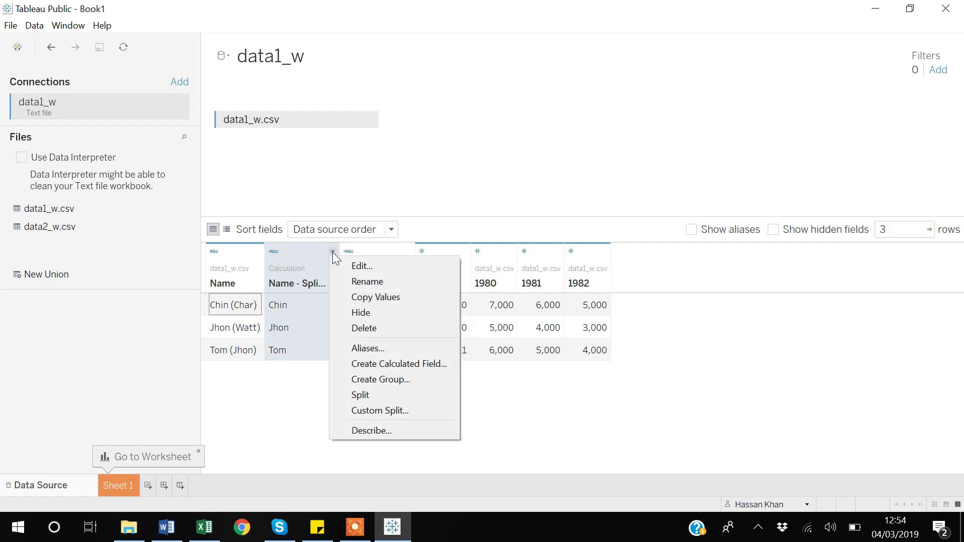
{"action": "left_click", "coordinate": [371, 281]}
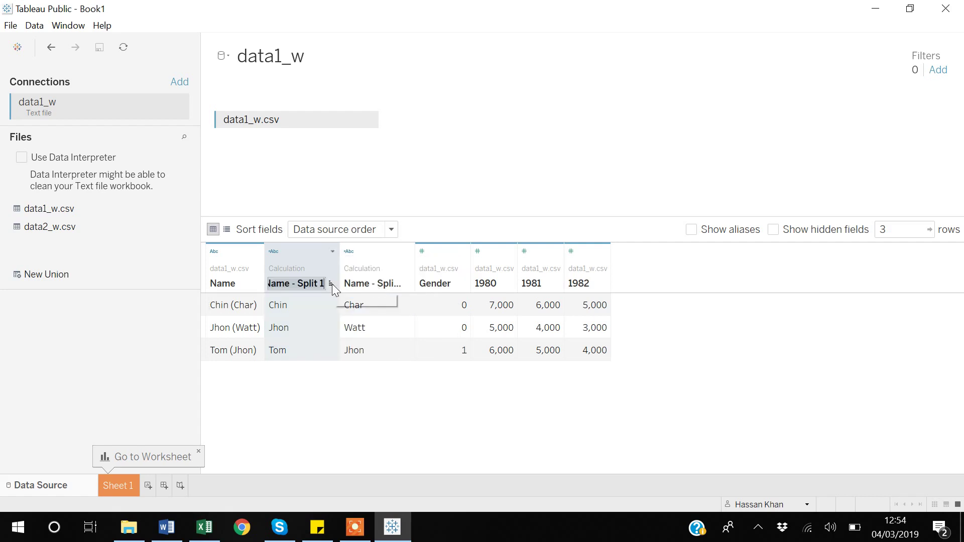
{"action": "key", "text": "BackSpace"}
{"action": "type", "text": "F"}
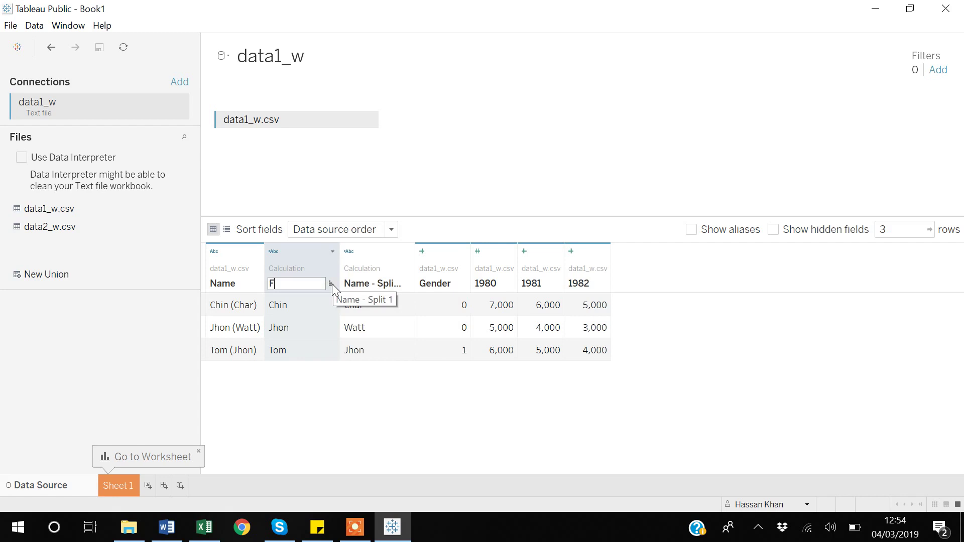
{"action": "type", "text": "irst Name"}
{"action": "key", "text": "Return"}
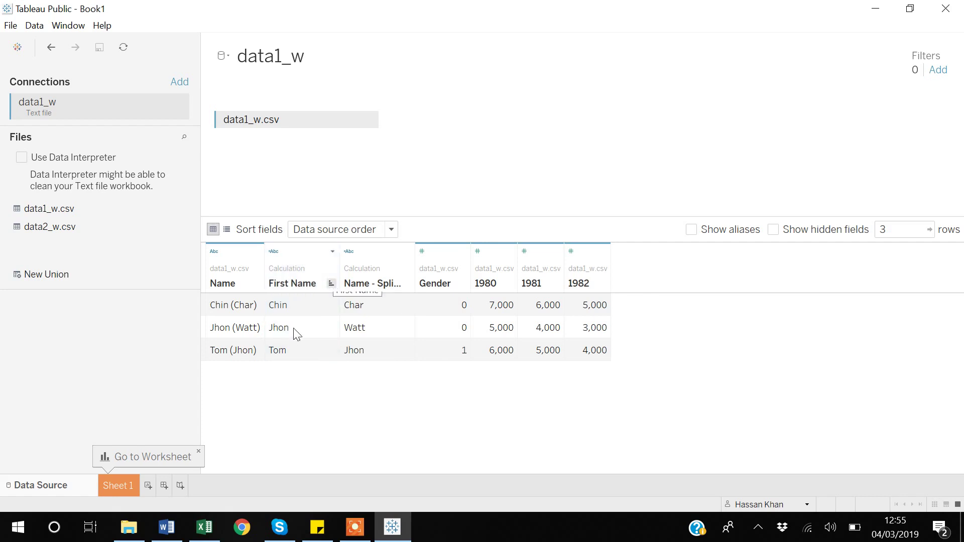
- Sort the rows in descending order by the second split field and rename that field to Last Name
{"action": "left_click", "coordinate": [407, 284]}
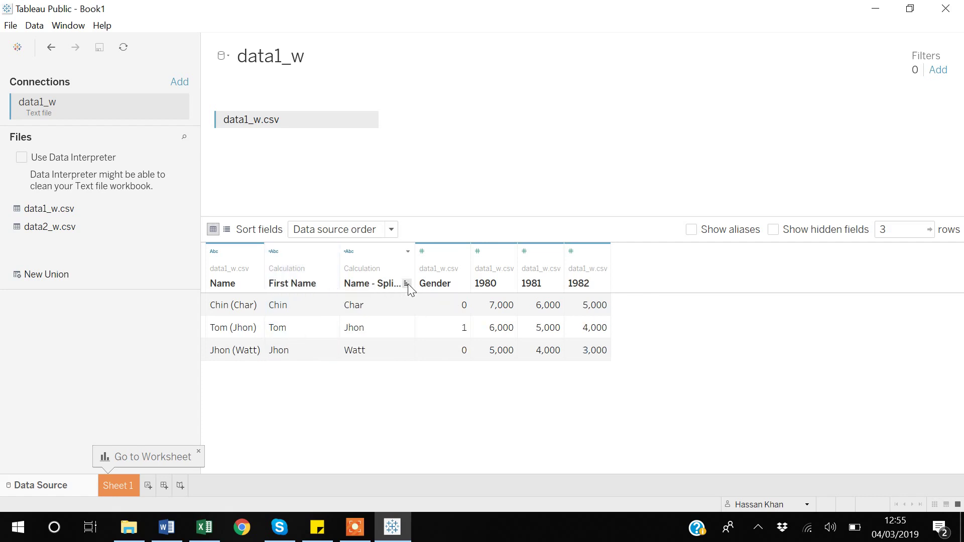
{"action": "left_click", "coordinate": [408, 285]}
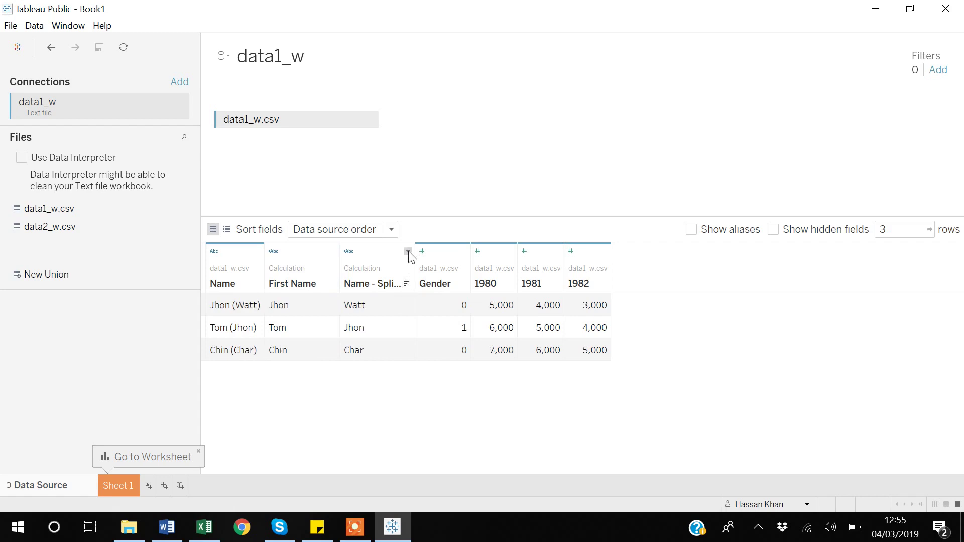
{"action": "left_click", "coordinate": [408, 252]}
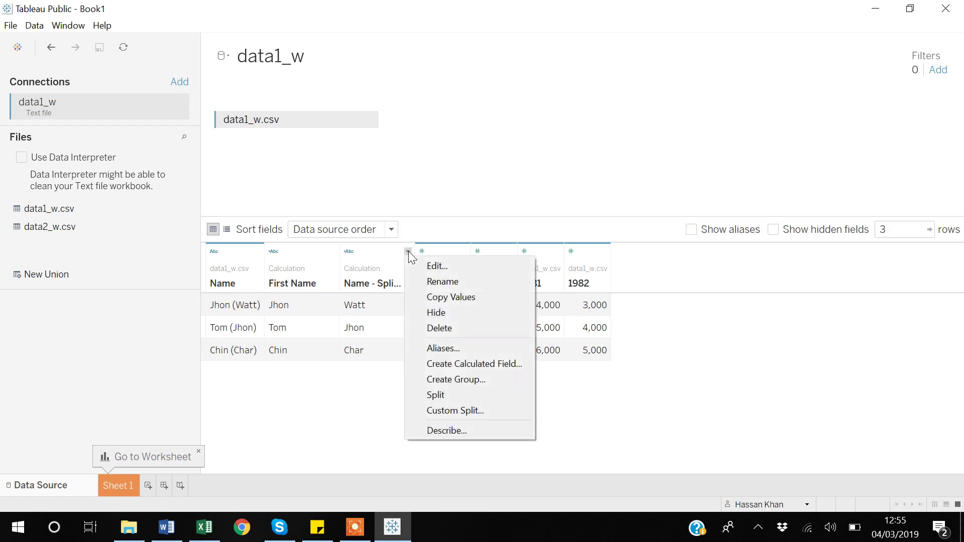
{"action": "left_click", "coordinate": [443, 282]}
{"action": "key", "text": "BackSpace"}
{"action": "type", "text": "Last Name"}
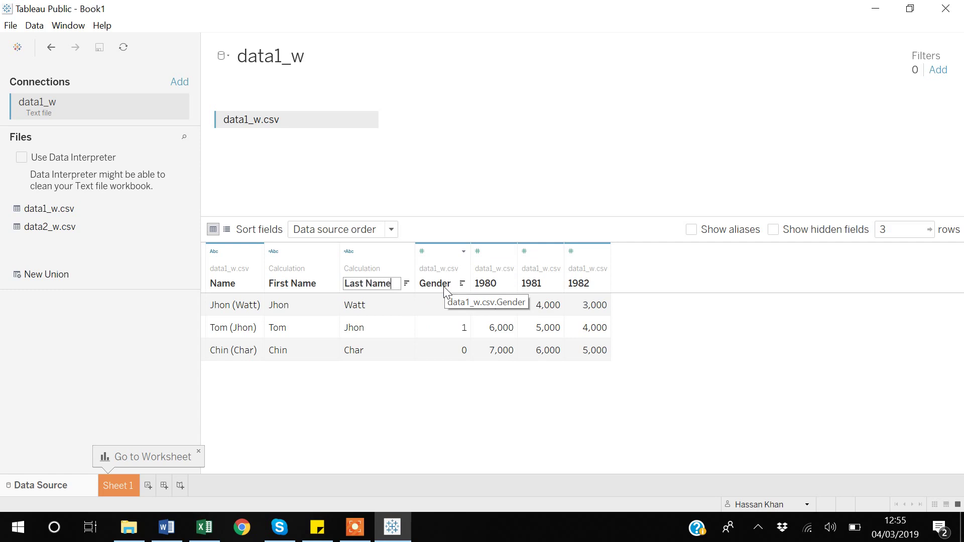
{"action": "key", "text": "Return"}
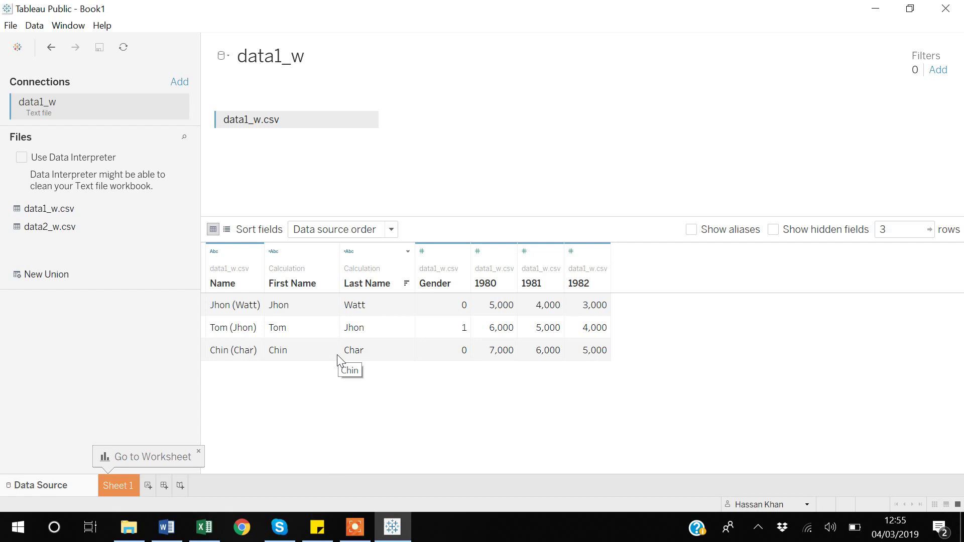
- Delete the First Name and Last Name calculated fields together
{"action": "left_click", "coordinate": [299, 254]}
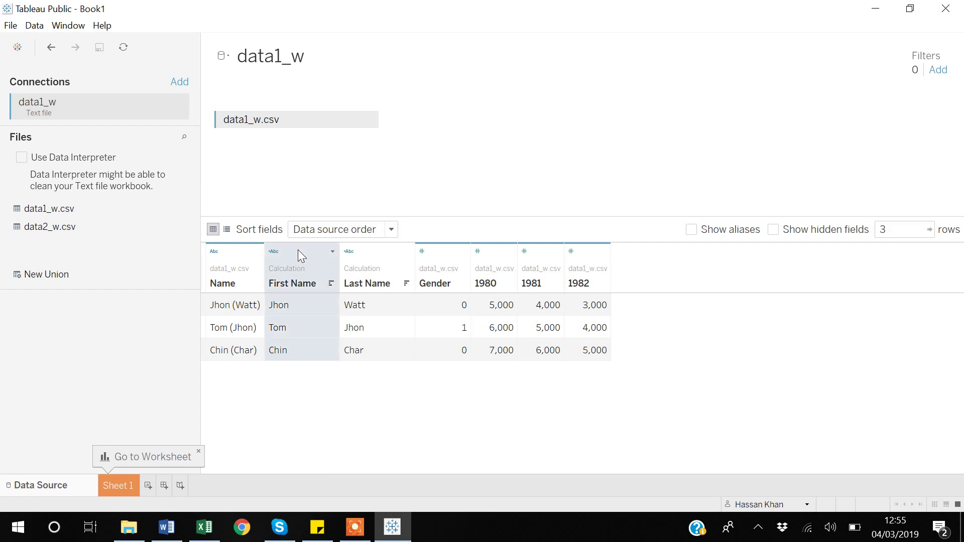
{"action": "left_click", "coordinate": [379, 258], "text": "ctrl"}
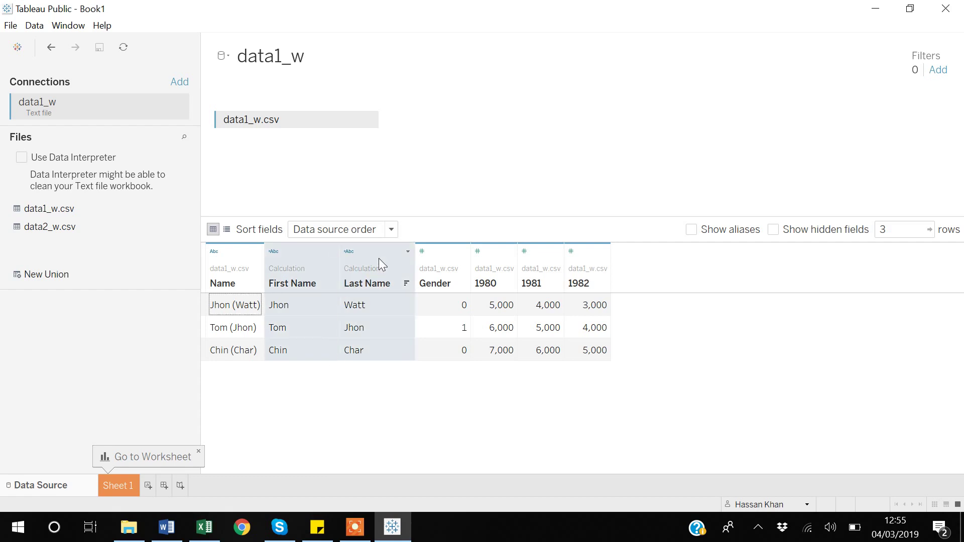
{"action": "right_click", "coordinate": [379, 258]}
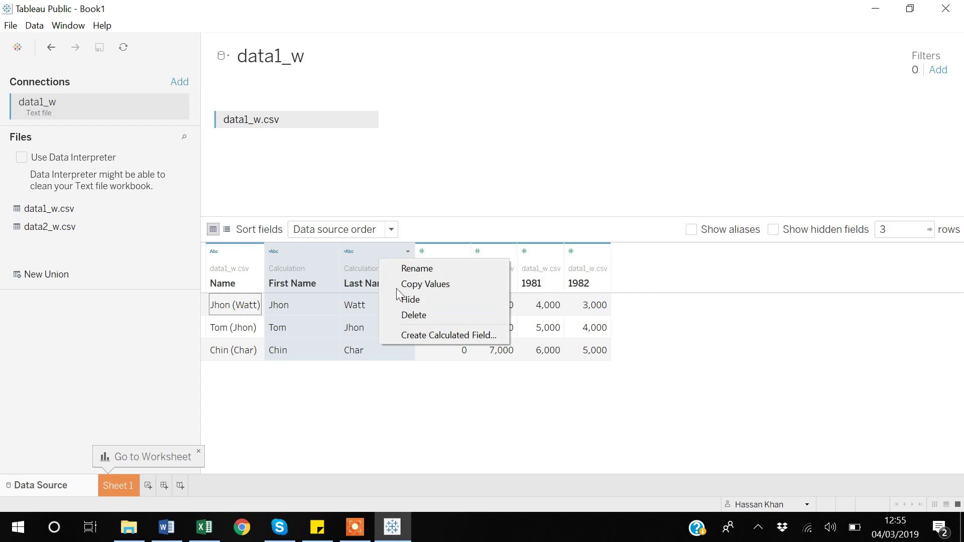
{"action": "left_click", "coordinate": [419, 315]}
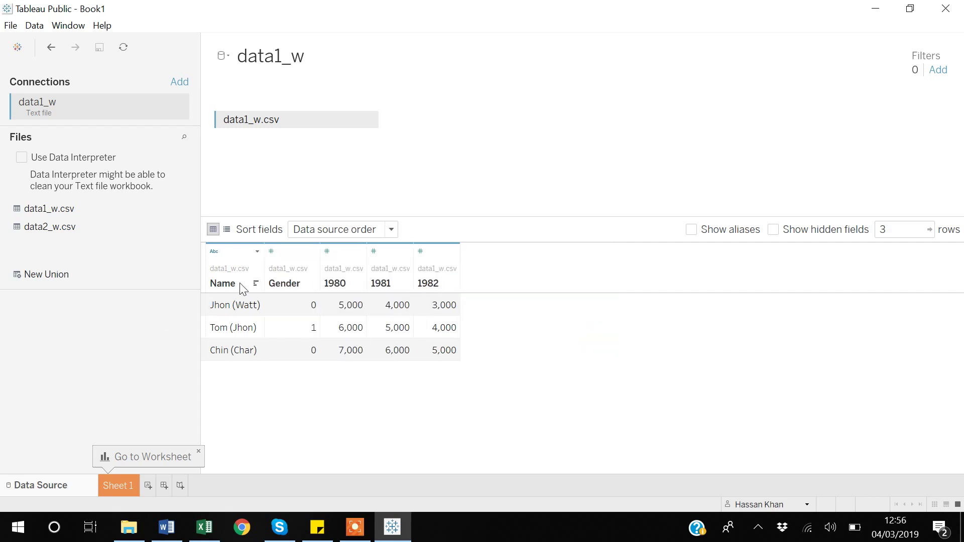
- Custom split the Name field using a space as separator, splitting off the first 2 columns
{"action": "left_click", "coordinate": [257, 252]}
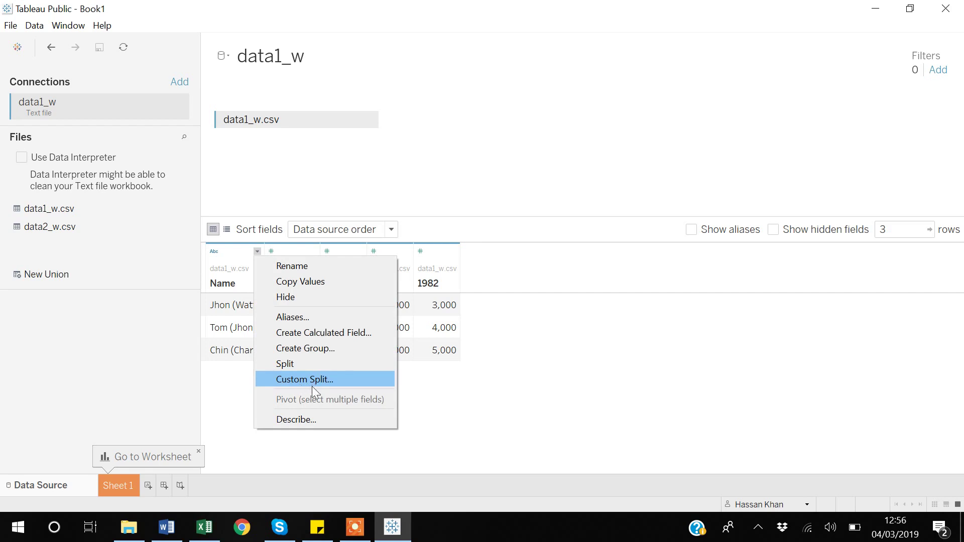
{"action": "left_click", "coordinate": [311, 381]}
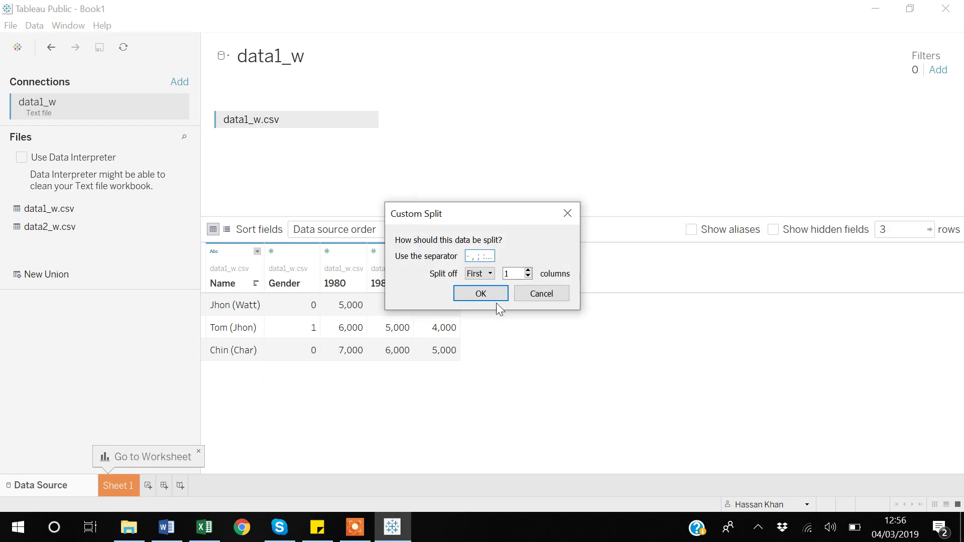
{"action": "left_click", "coordinate": [476, 257]}
{"action": "left_click", "coordinate": [529, 270]}
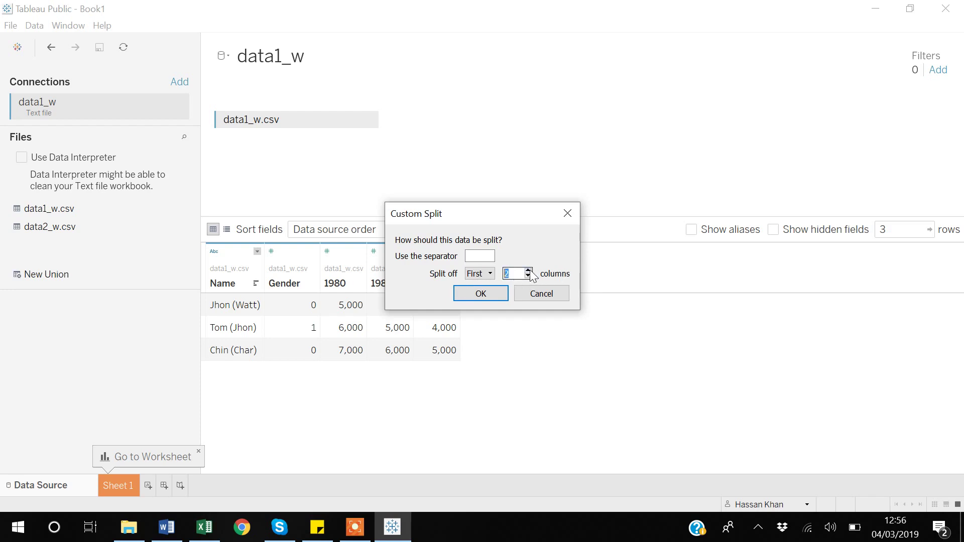
{"action": "left_click", "coordinate": [483, 295]}
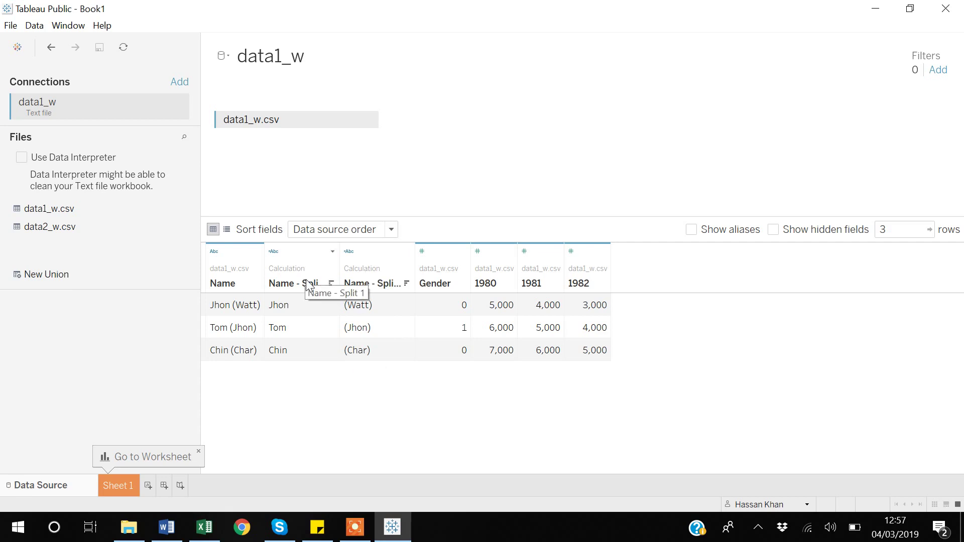
- Rename the first field split from Name as First Name
{"action": "left_click", "coordinate": [333, 251]}
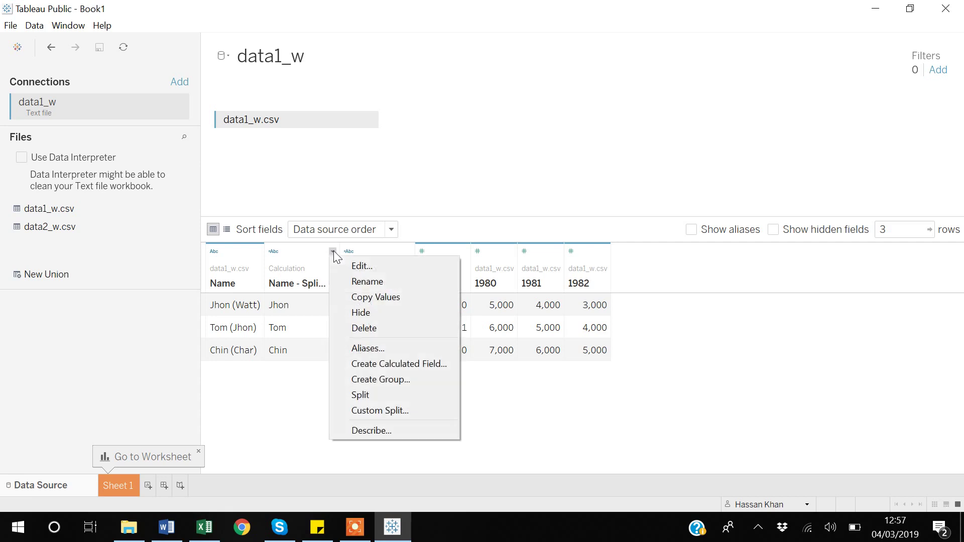
{"action": "left_click", "coordinate": [373, 282]}
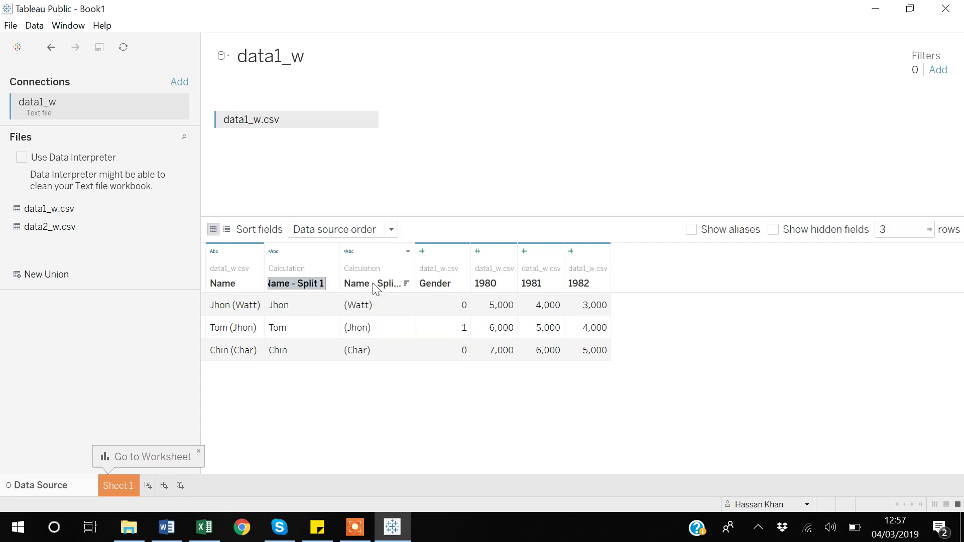
{"action": "key", "text": "BackSpace"}
{"action": "type", "text": "First Name"}
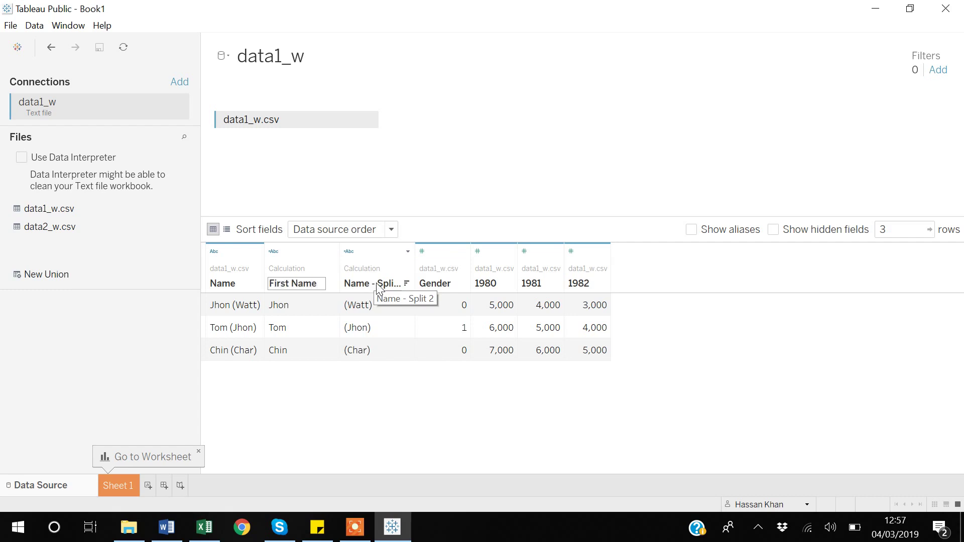
{"action": "key", "text": "Return"}
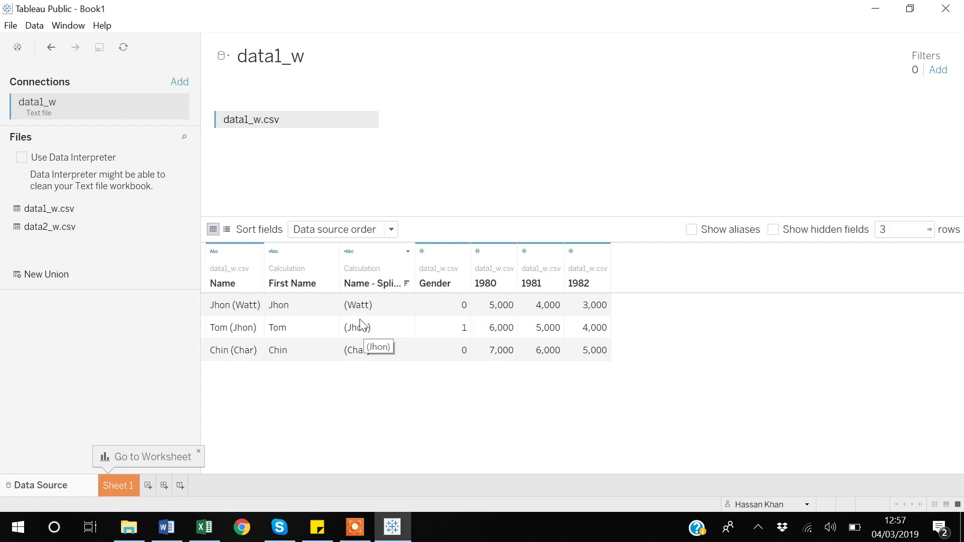
- Custom split the parenthesised second split field using "(" as separator, splitting off the first 2 columns
{"action": "left_click", "coordinate": [408, 252]}
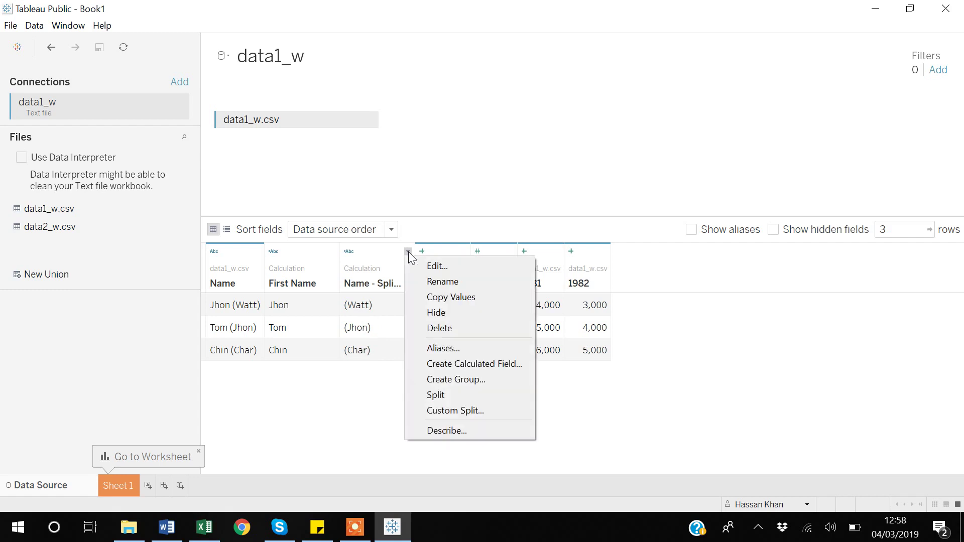
{"action": "left_click", "coordinate": [452, 411]}
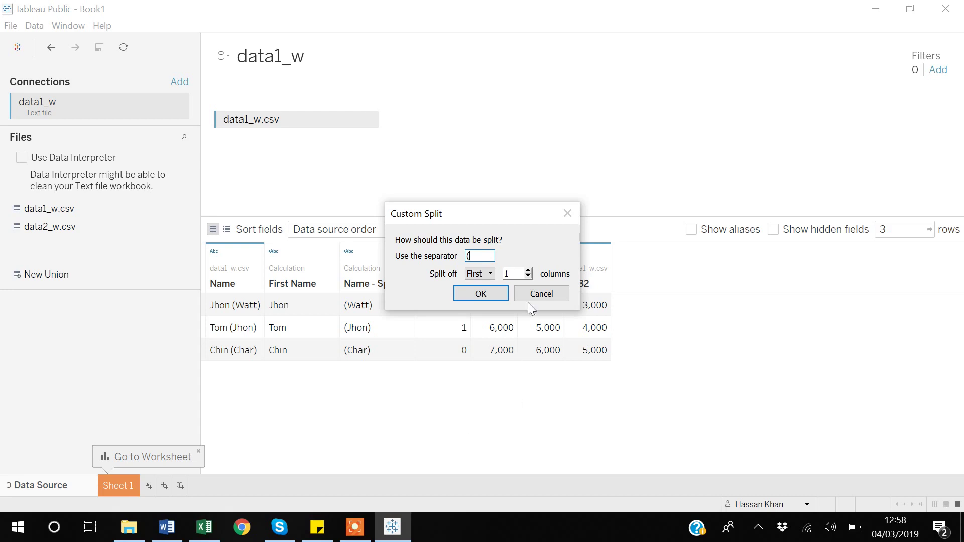
{"action": "left_click", "coordinate": [528, 271]}
{"action": "left_click", "coordinate": [479, 294]}
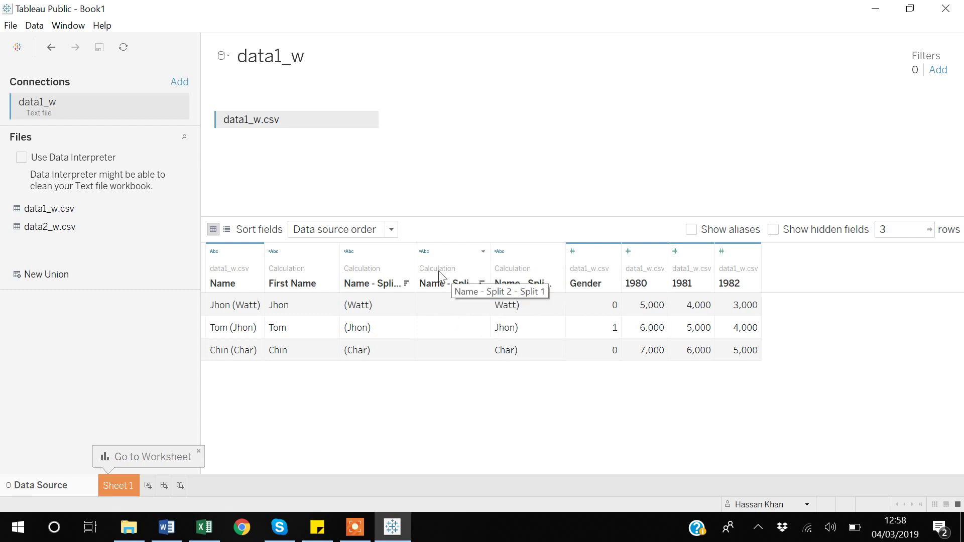
- Delete the empty field produced by splitting at the opening parenthesis
{"action": "left_click", "coordinate": [445, 252]}
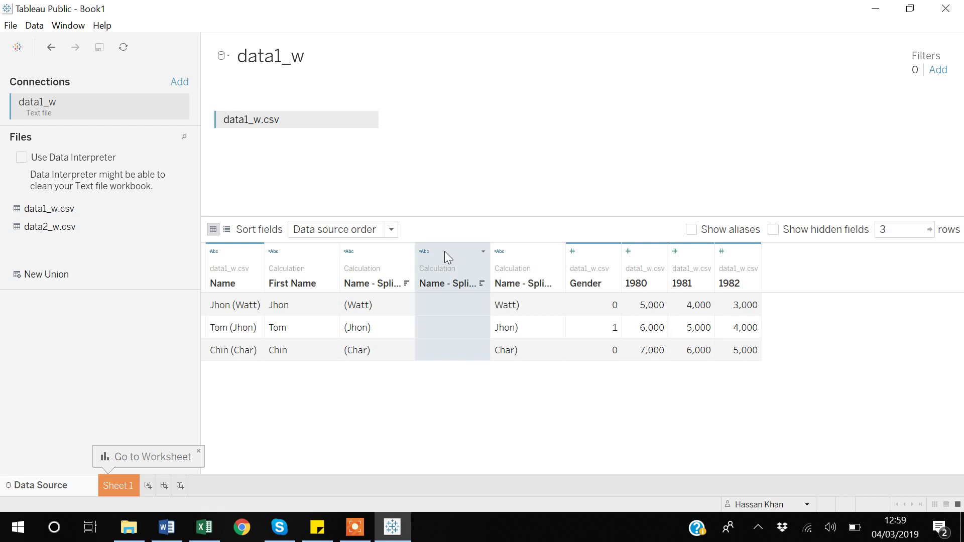
{"action": "right_click", "coordinate": [444, 251]}
{"action": "left_click", "coordinate": [481, 323]}
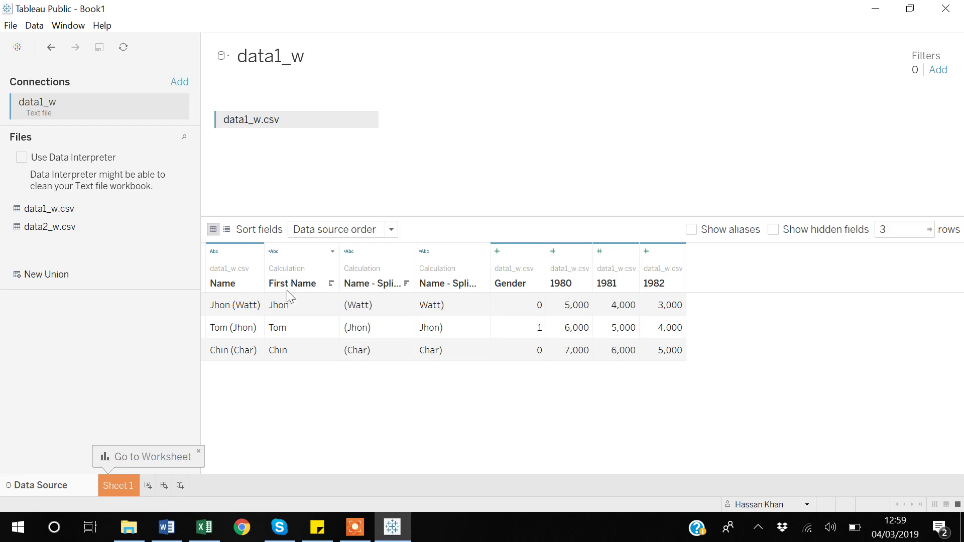
- Examine the calculation formula behind the First Name field and close it without editing
{"action": "left_click", "coordinate": [333, 251]}
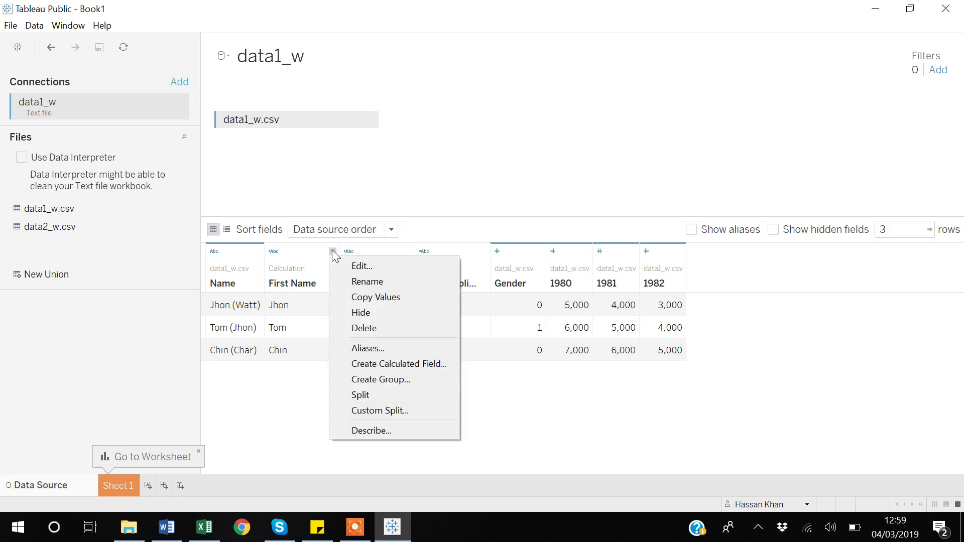
{"action": "left_click", "coordinate": [360, 267]}
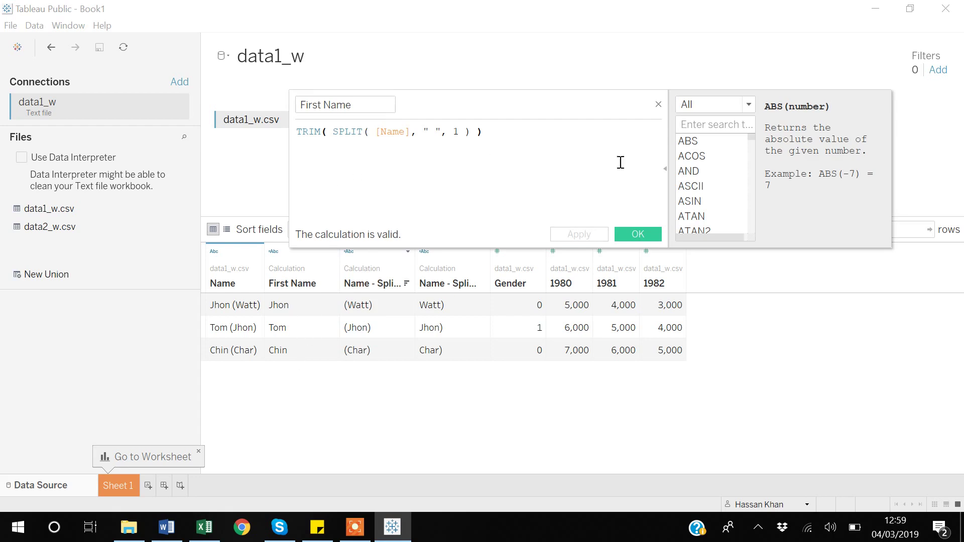
{"action": "left_click", "coordinate": [658, 103]}
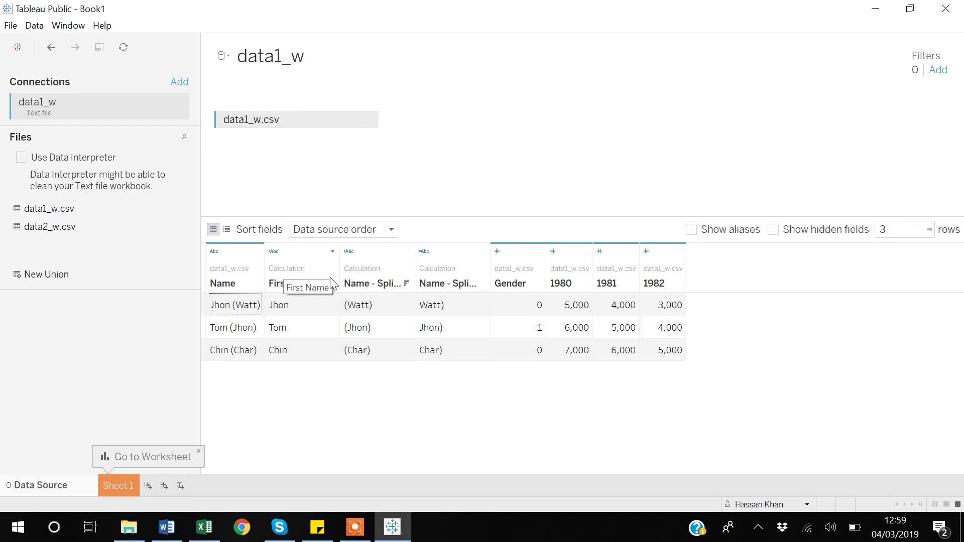
{"action": "key", "text": "XF86MonBrightnessUp"}
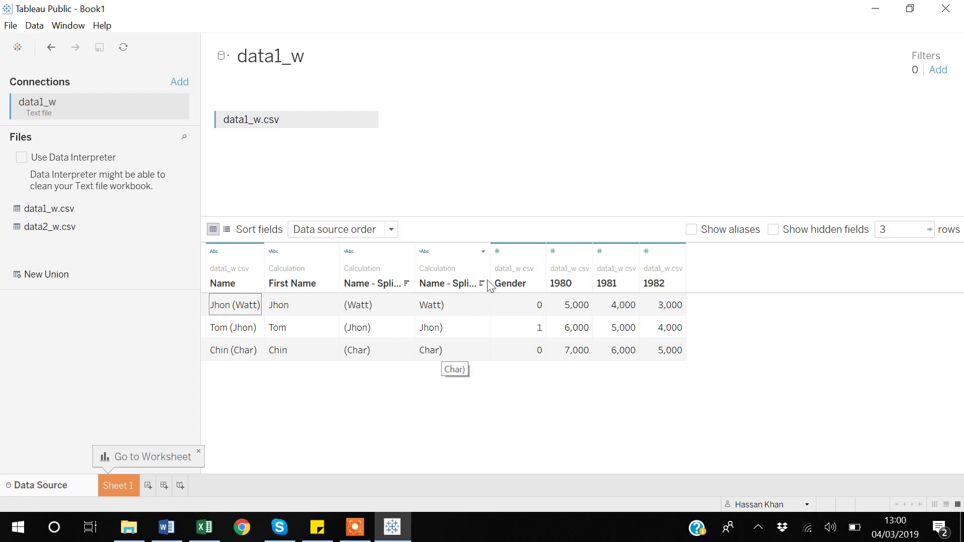
- Custom split the field that still ends with a closing parenthesis, using ")" as separator and splitting off the first 2 columns
{"action": "left_click", "coordinate": [482, 251]}
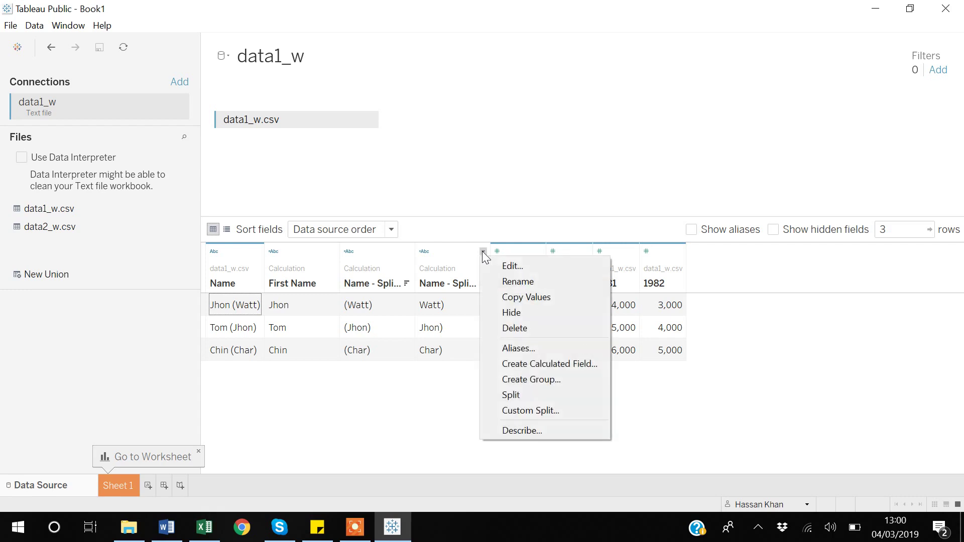
{"action": "left_click", "coordinate": [524, 411]}
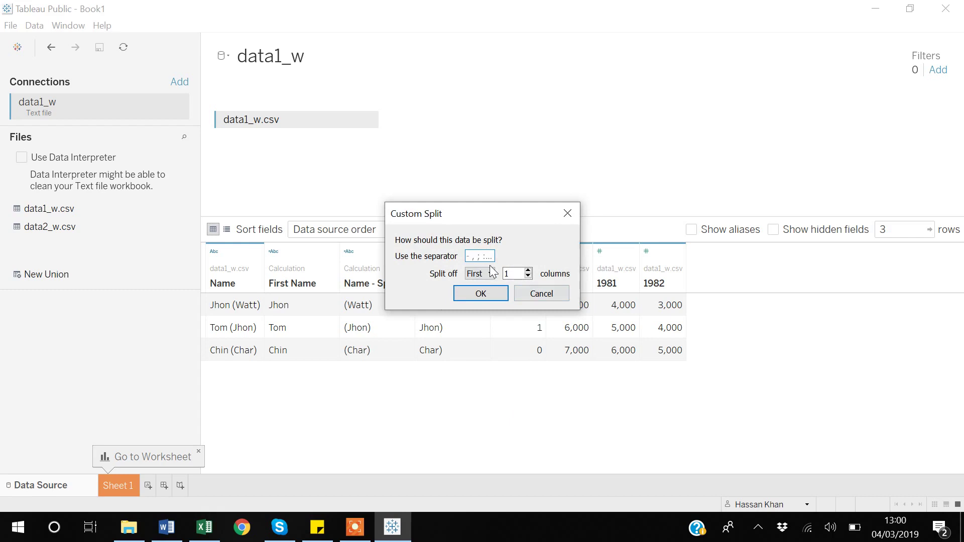
{"action": "left_click", "coordinate": [529, 271]}
{"action": "left_click", "coordinate": [478, 295]}
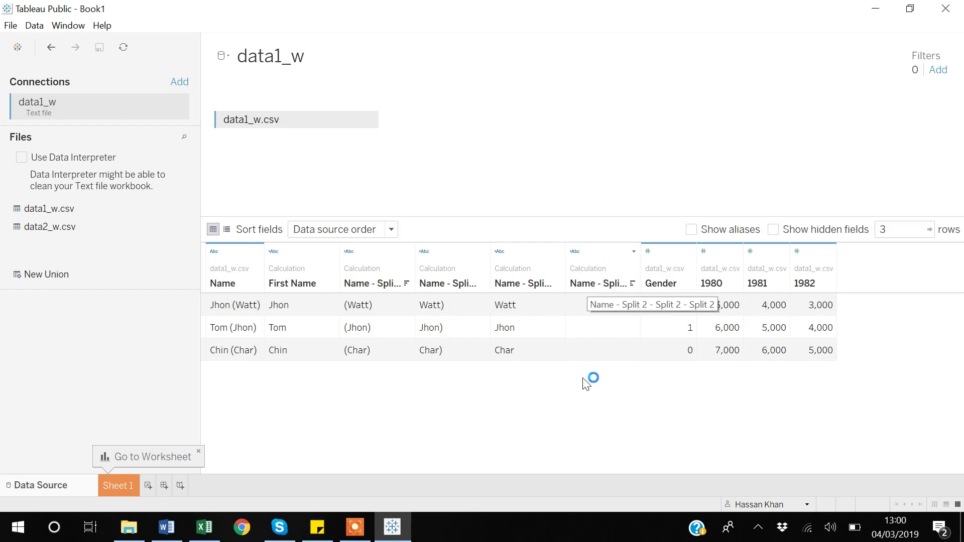
- Delete the empty field produced by splitting at the closing parenthesis
{"action": "left_click", "coordinate": [606, 253]}
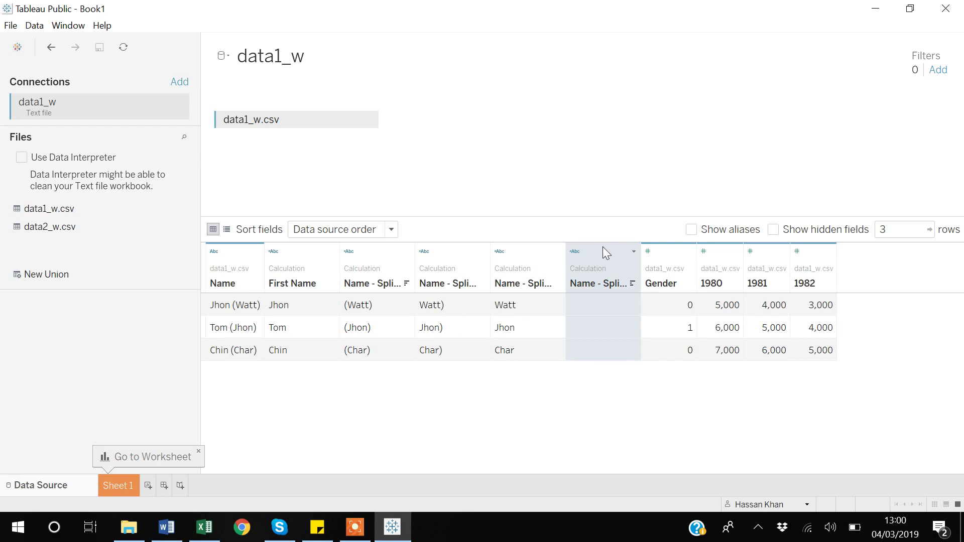
{"action": "right_click", "coordinate": [604, 248]}
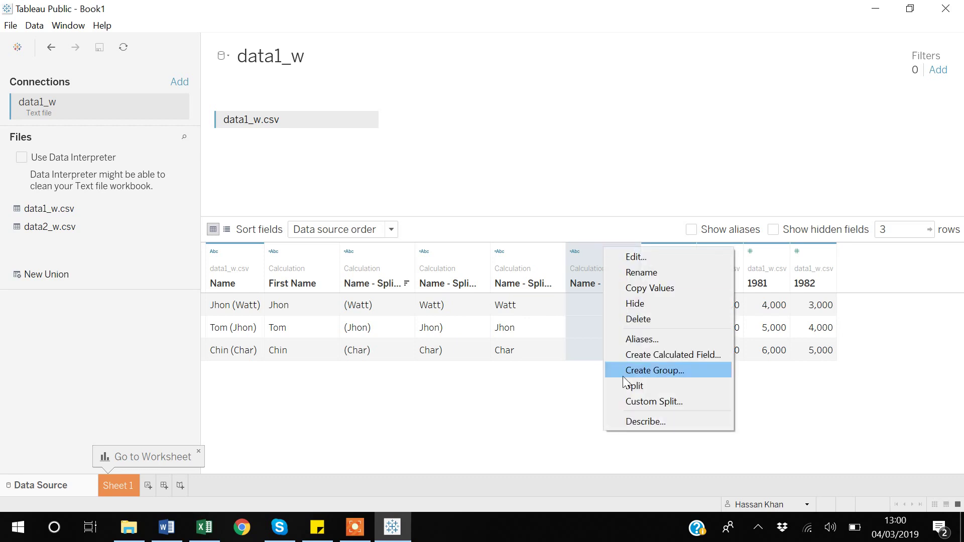
{"action": "left_click", "coordinate": [646, 321]}
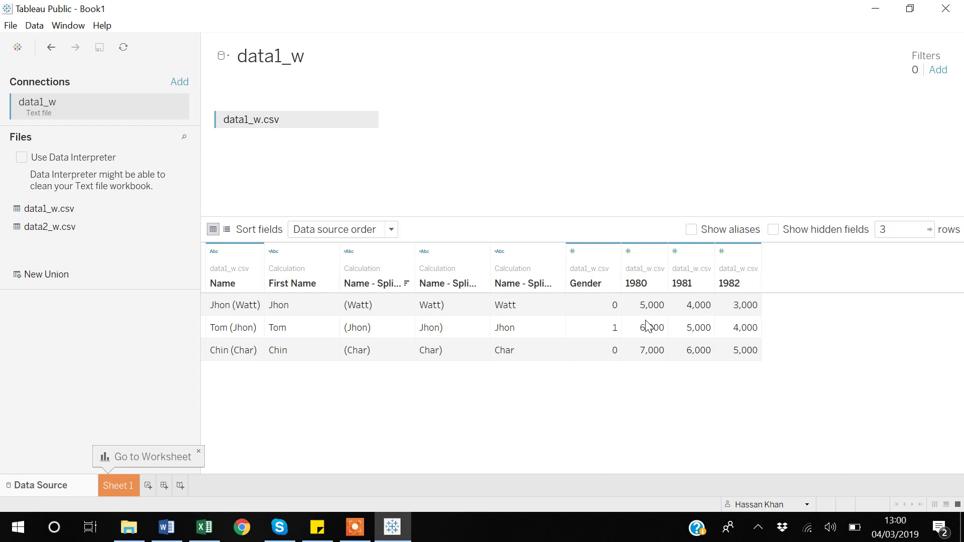
- Rename the split field without any parentheses as Last Name
{"action": "left_click", "coordinate": [558, 251]}
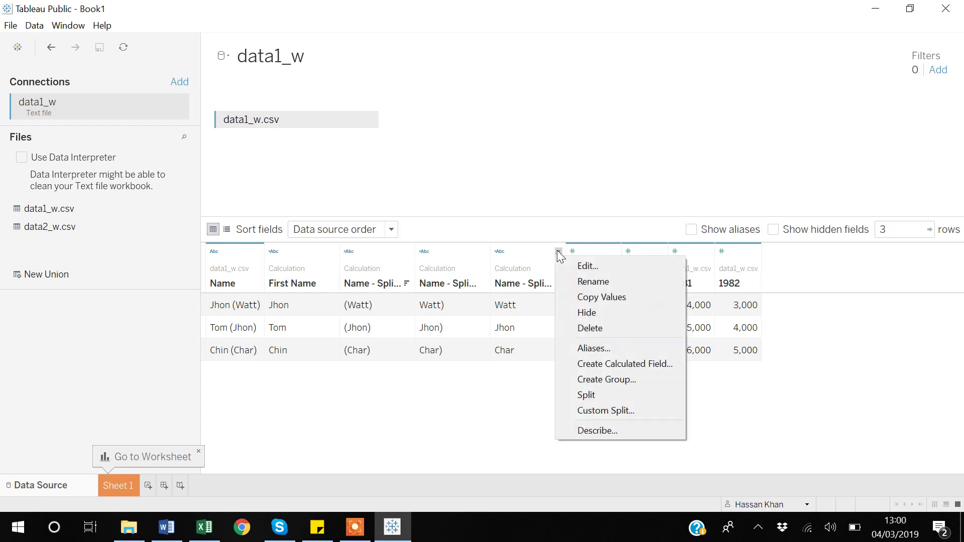
{"action": "left_click", "coordinate": [592, 281]}
{"action": "key", "text": "BackSpace"}
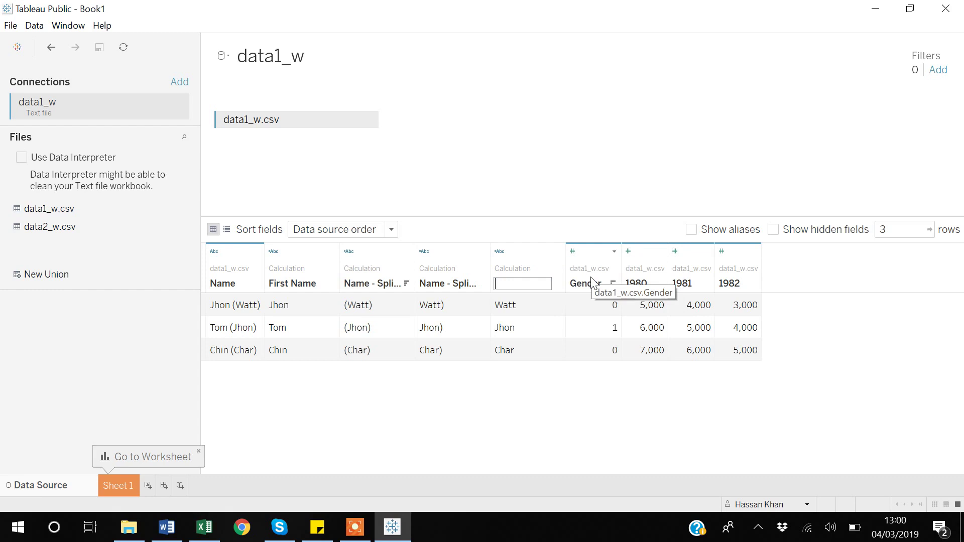
{"action": "type", "text": "Last Name"}
{"action": "left_click", "coordinate": [440, 446]}
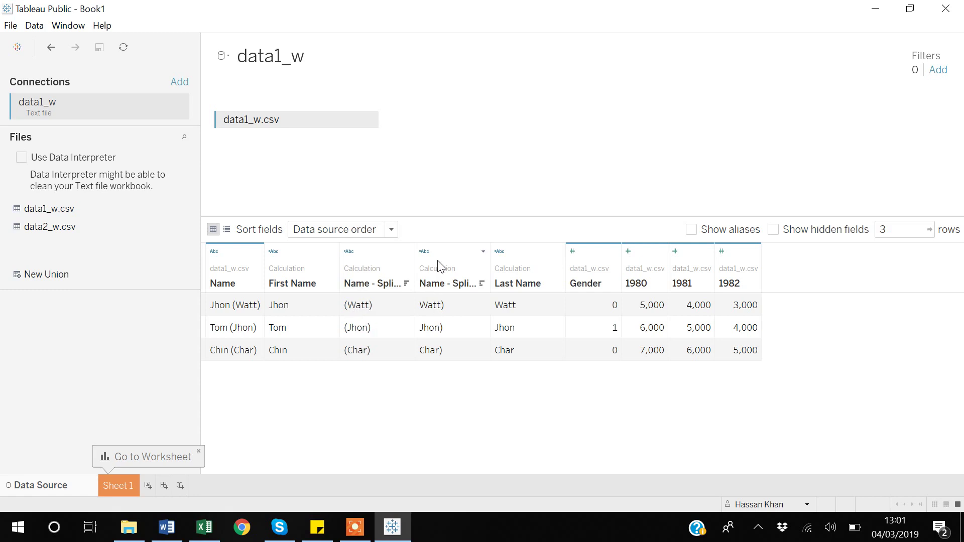
{"action": "left_click", "coordinate": [357, 264]}
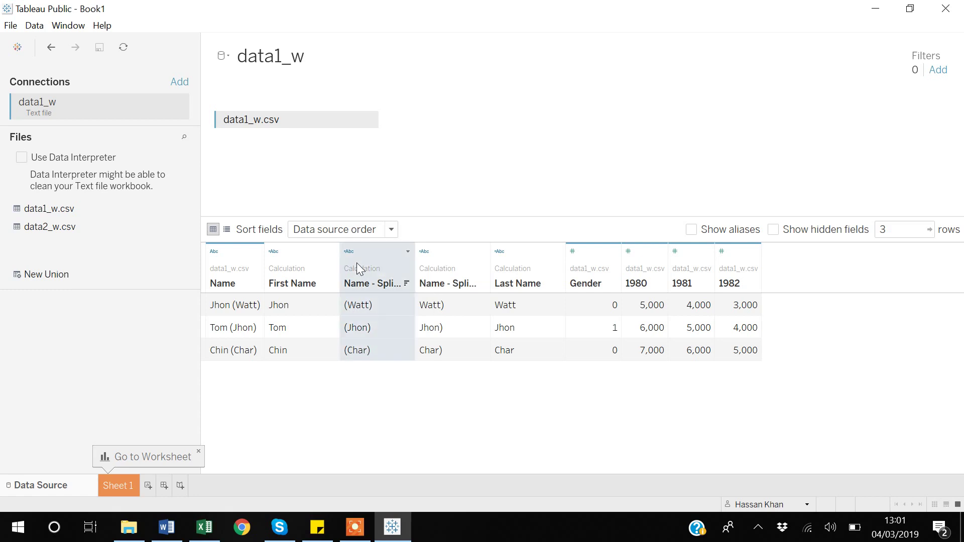
{"action": "right_click", "coordinate": [356, 263]}
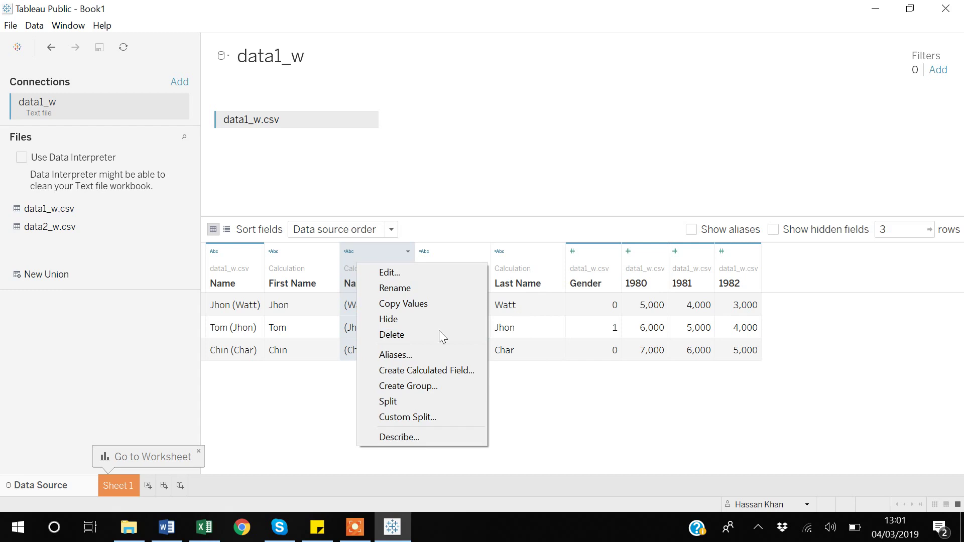
{"action": "left_click", "coordinate": [393, 335]}
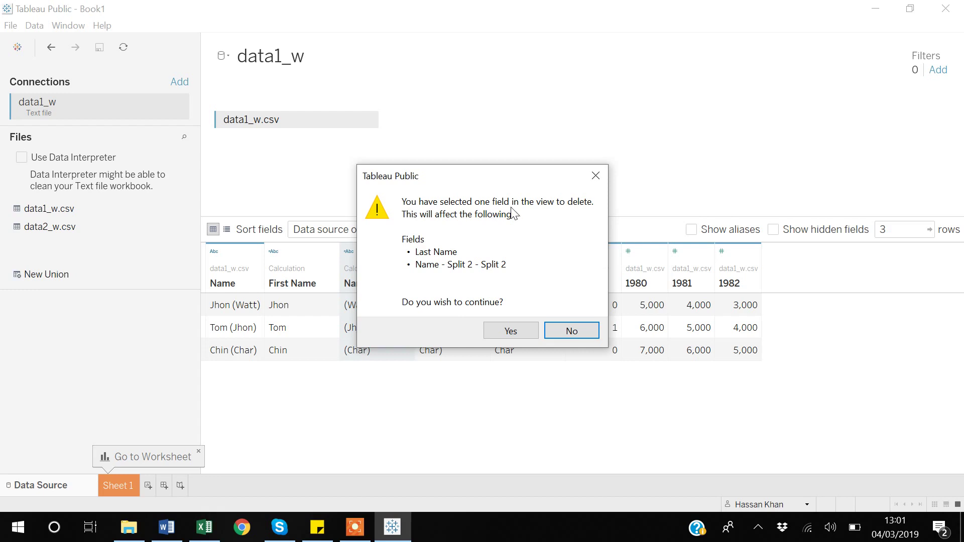
{"action": "left_click_drag", "start_coordinate": [518, 182], "coordinate": [567, 104]}
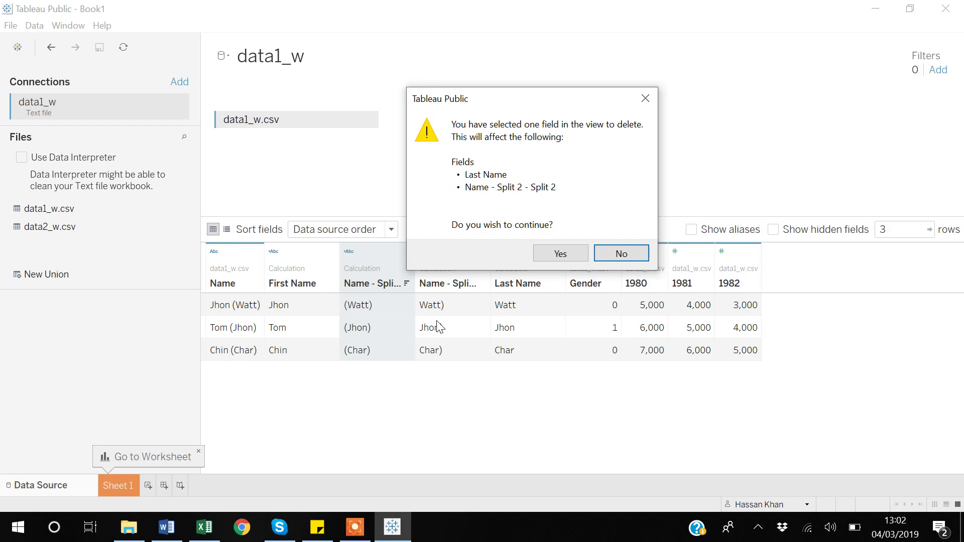
{"action": "left_click", "coordinate": [644, 98]}
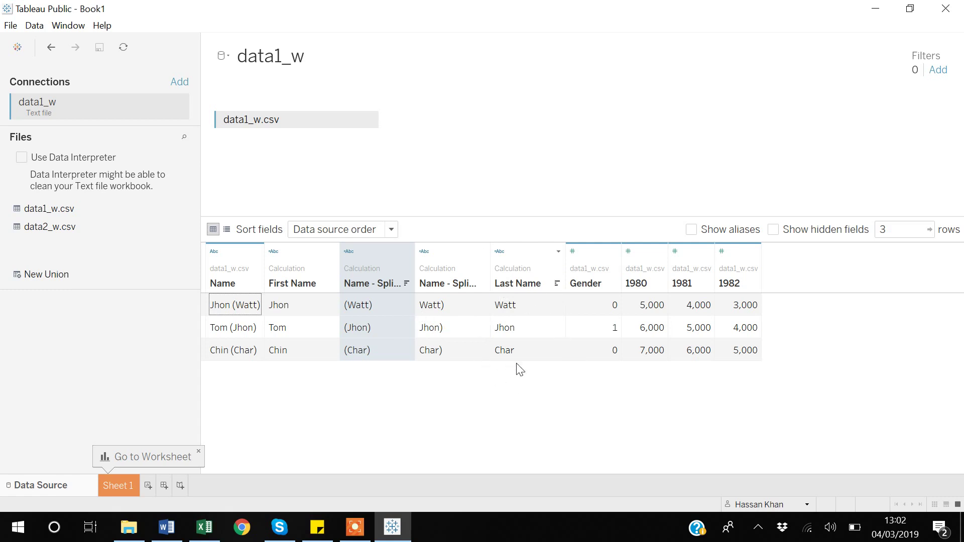
- Hide the two intermediate Name split fields that still contain parentheses, leaving First Name and Last Name
{"action": "right_click", "coordinate": [387, 253]}
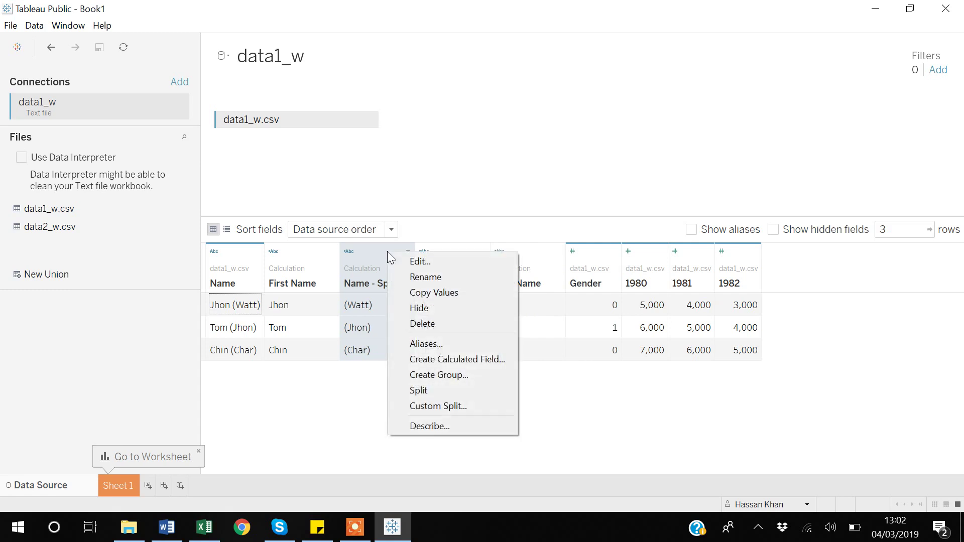
{"action": "left_click", "coordinate": [422, 308]}
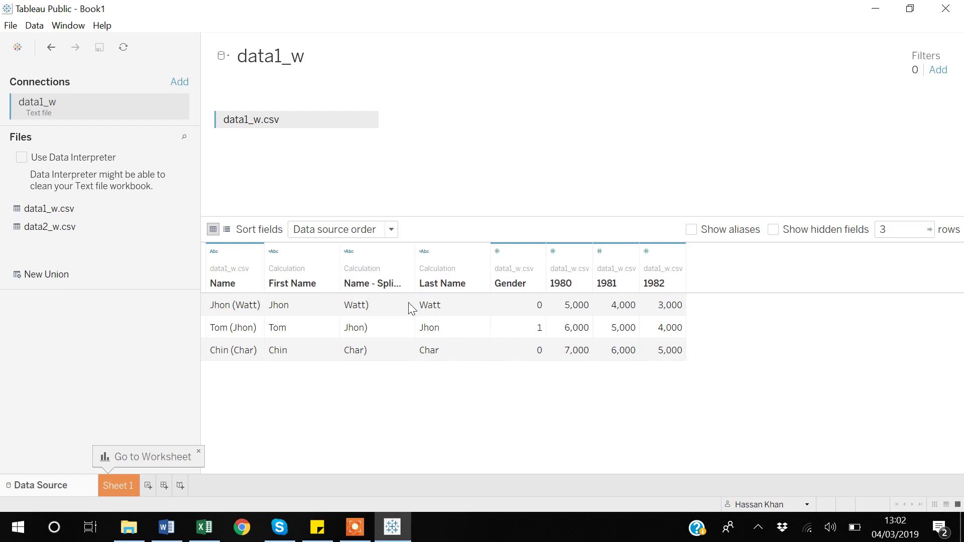
{"action": "left_click", "coordinate": [377, 258]}
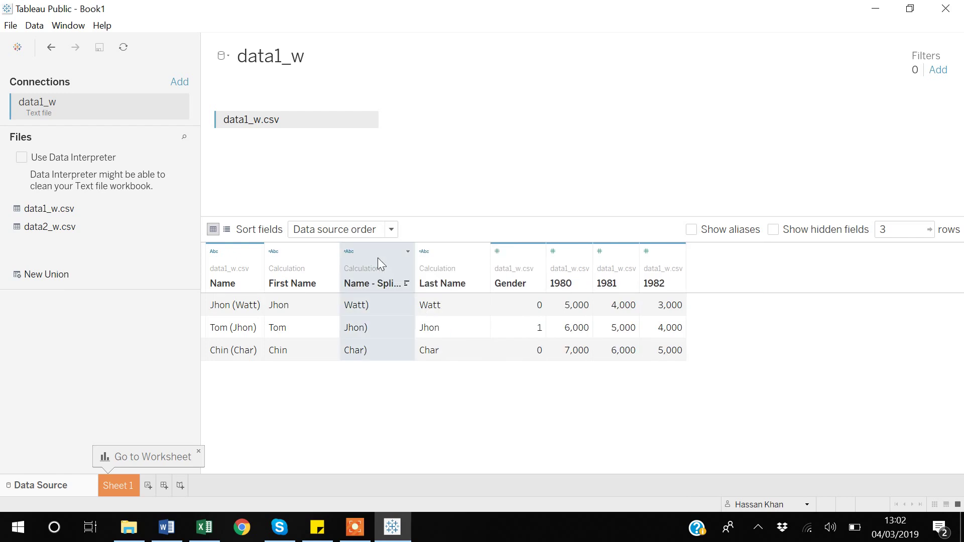
{"action": "right_click", "coordinate": [378, 257]}
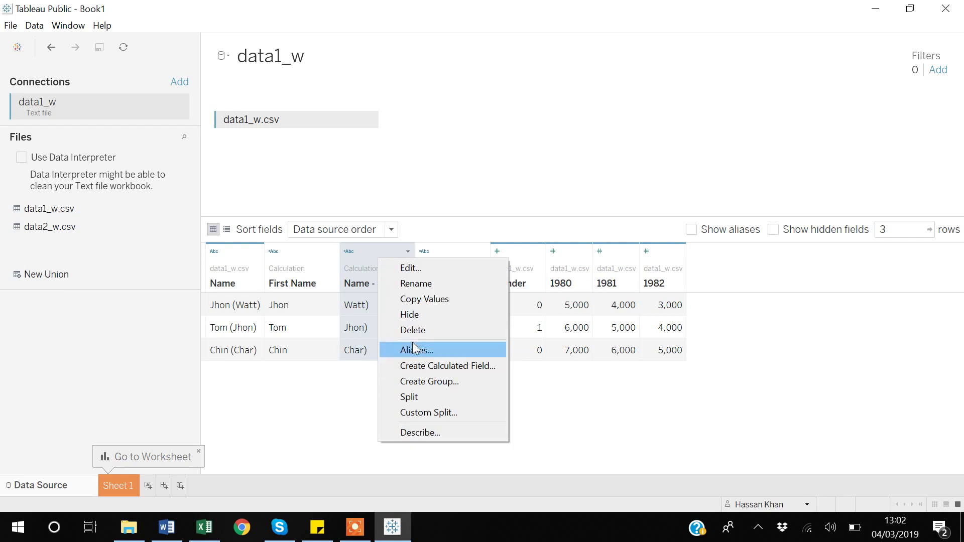
{"action": "left_click", "coordinate": [414, 316]}
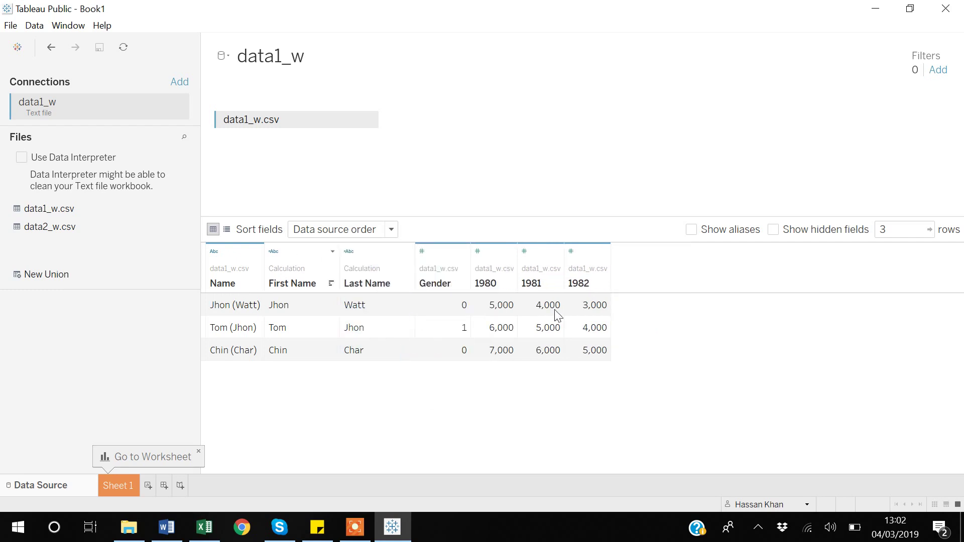
- Review Sheet 1's dimensions and measures, and check the long data format example on Excel's Example_1 sheet before returning to Tableau Public's data source
{"action": "left_click", "coordinate": [106, 487]}
{"action": "left_click", "coordinate": [85, 287]}
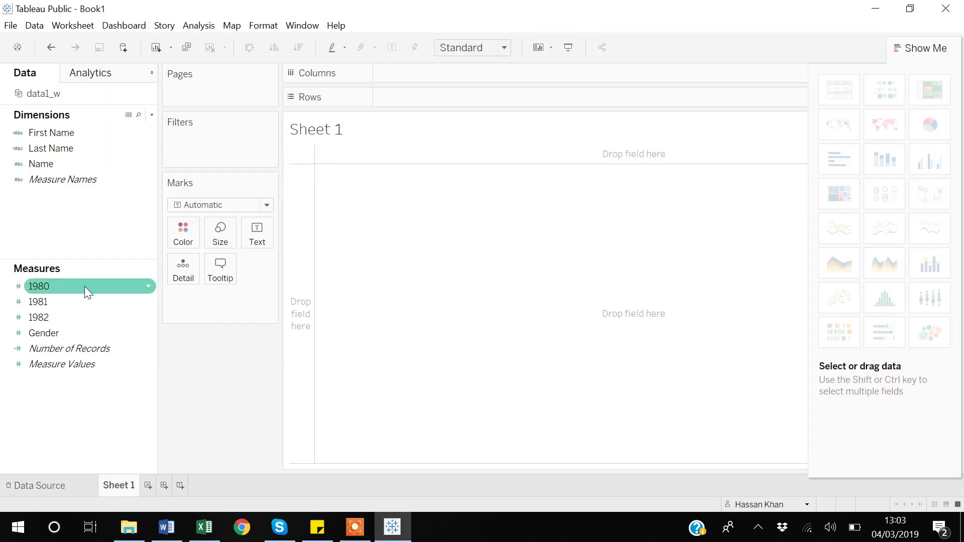
{"action": "left_click", "coordinate": [124, 333]}
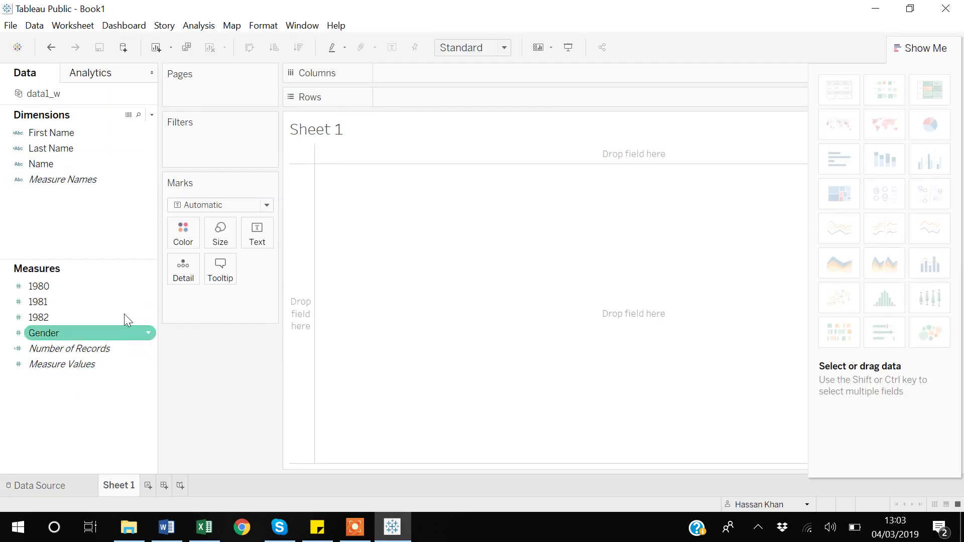
{"action": "left_click", "coordinate": [66, 481]}
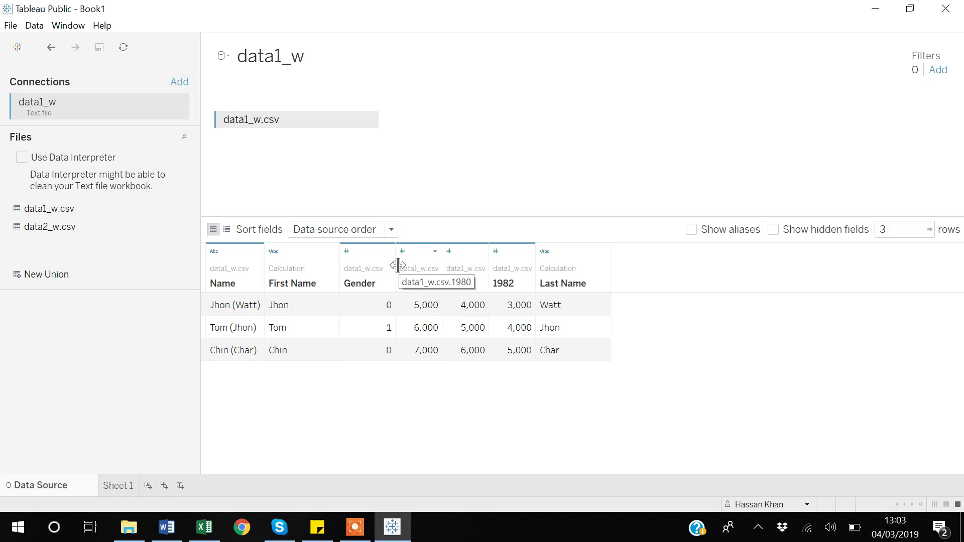
{"action": "left_click", "coordinate": [209, 535]}
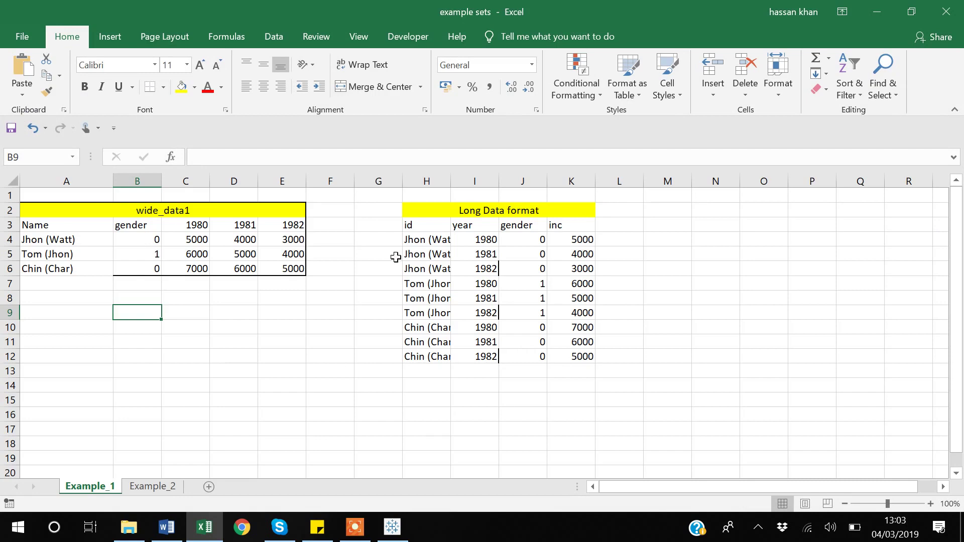
{"action": "left_click", "coordinate": [390, 527]}
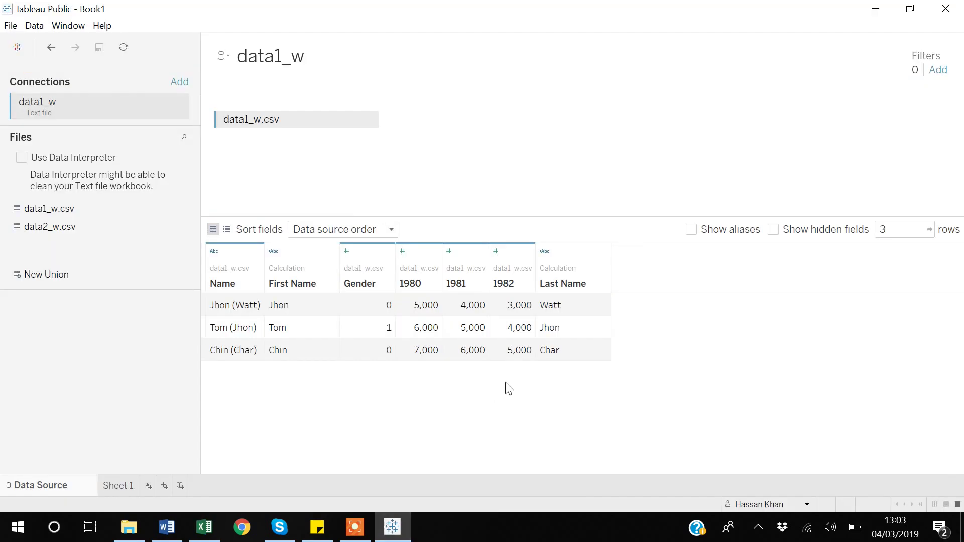
- Pivot the 1980, 1981 and 1982 columns into rows
{"action": "left_click", "coordinate": [417, 284]}
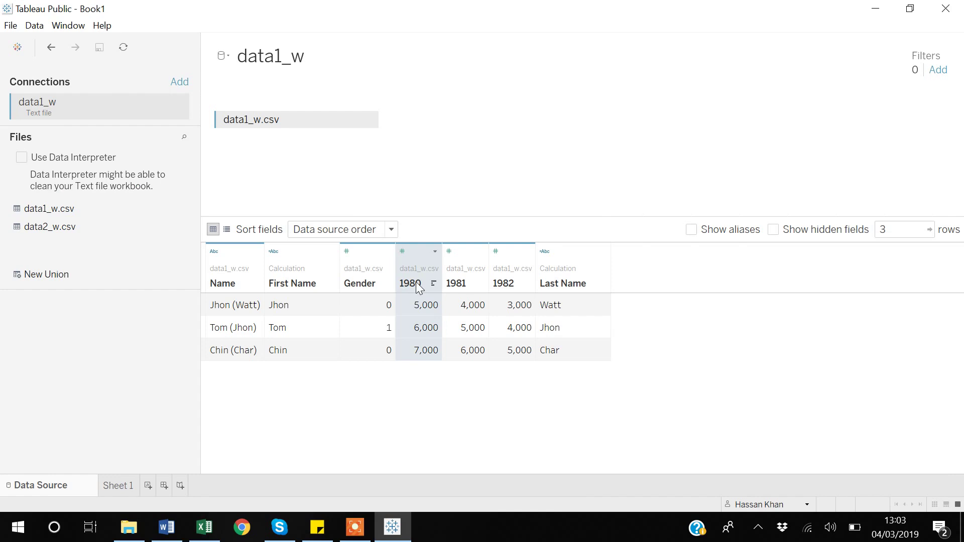
{"action": "left_click", "coordinate": [469, 279], "text": "ctrl"}
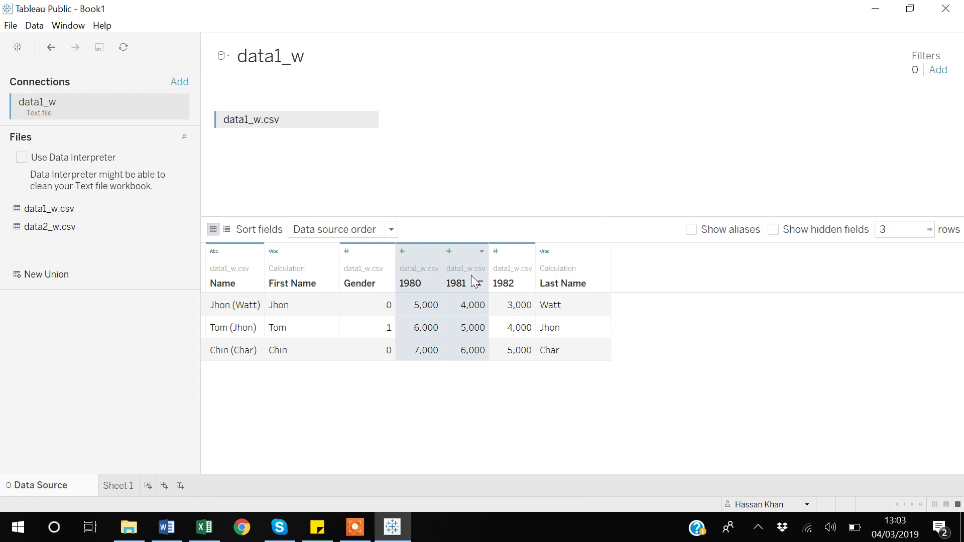
{"action": "left_click", "coordinate": [513, 276], "text": "ctrl"}
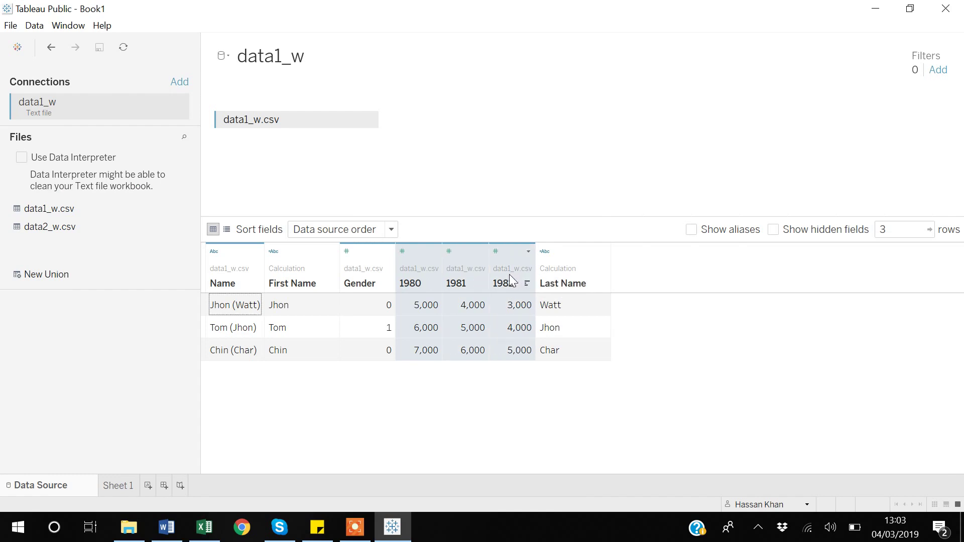
{"action": "right_click", "coordinate": [507, 255]}
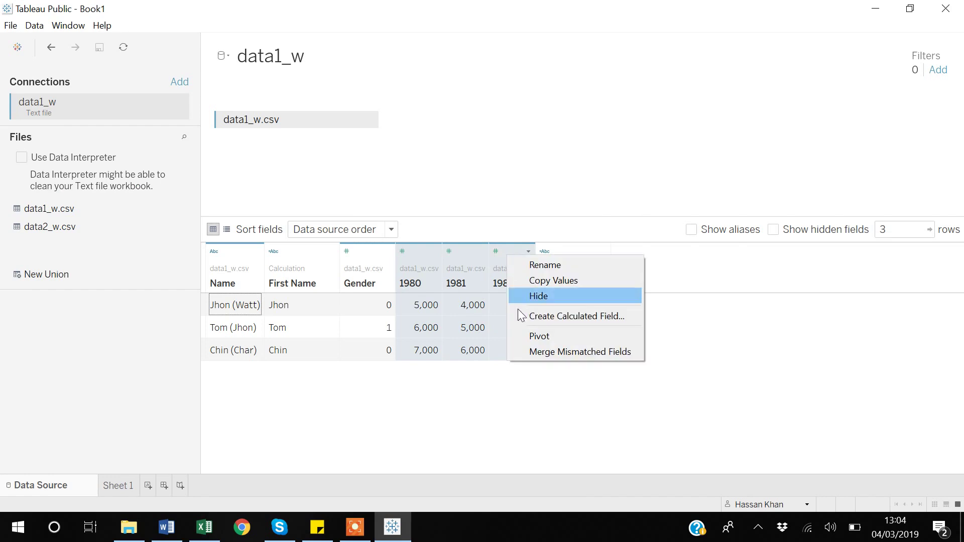
{"action": "left_click", "coordinate": [550, 338]}
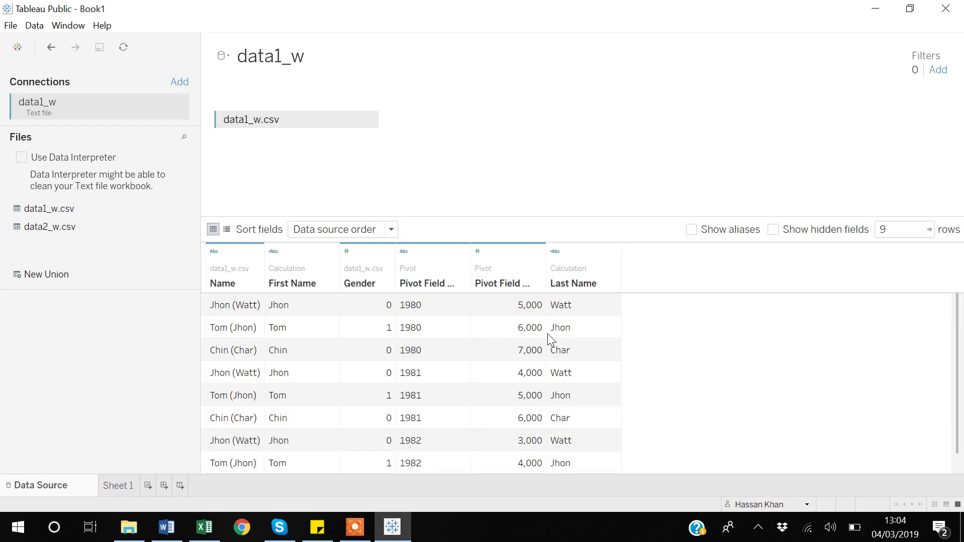
{"action": "scroll", "coordinate": [547, 334], "scroll_direction": "down", "scroll_amount": 1}
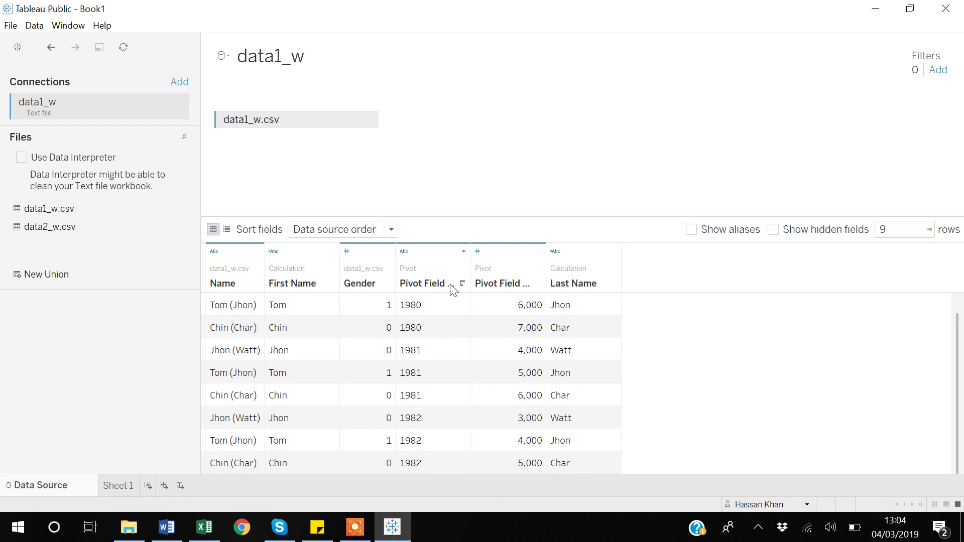
- Rename the pivot field holding the years as Year
{"action": "left_click", "coordinate": [463, 252]}
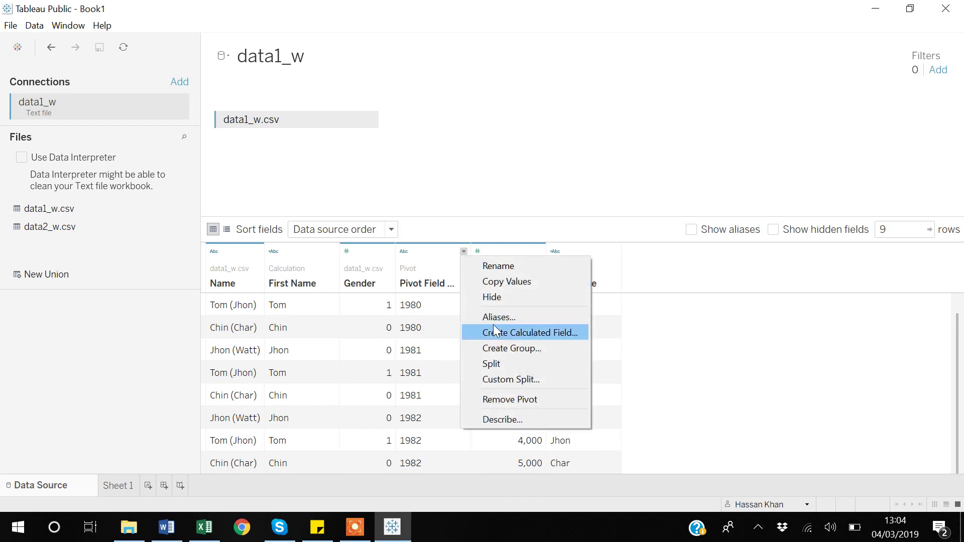
{"action": "left_click", "coordinate": [506, 267]}
{"action": "key", "text": "BackSpace"}
{"action": "type", "text": "Year"}
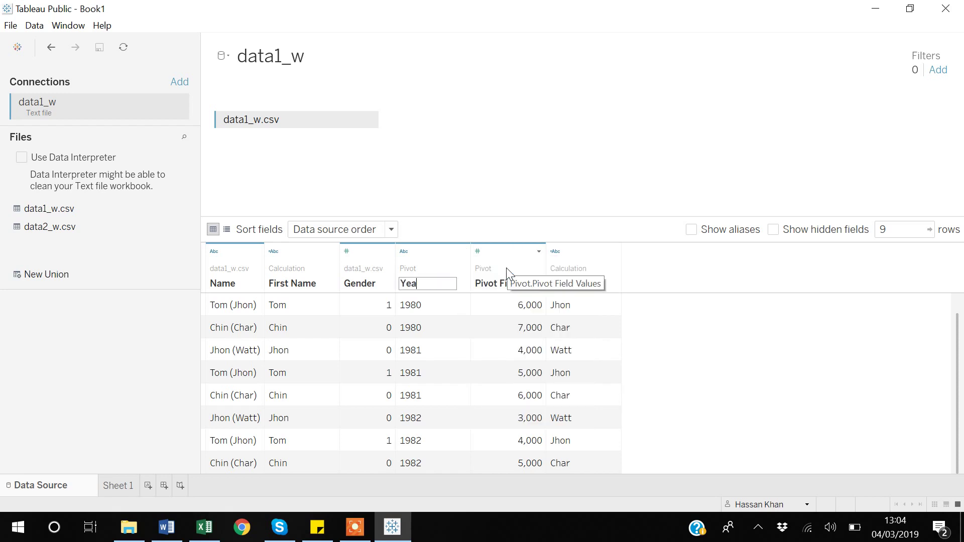
{"action": "left_click", "coordinate": [494, 288]}
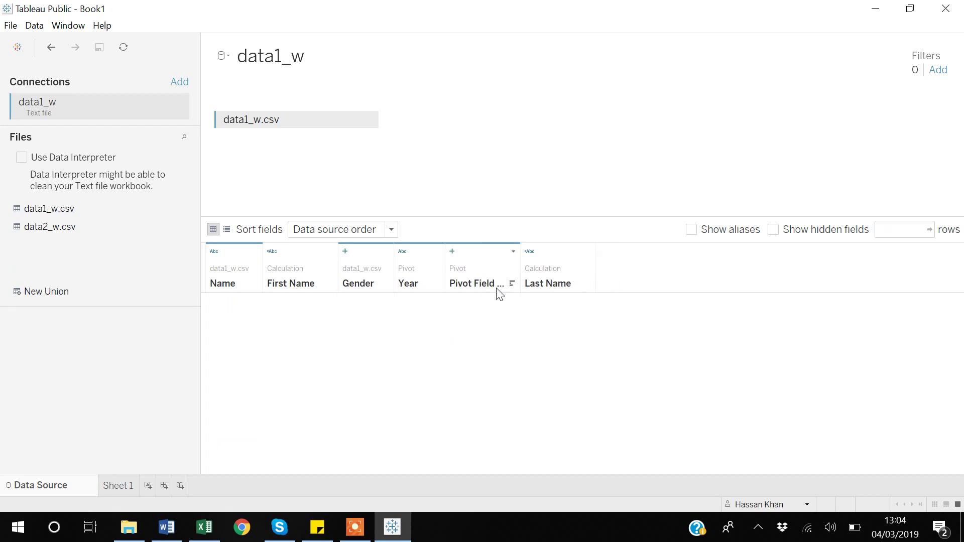
- Sort the rows by the pivot values field in descending order and rename that field as Income
{"action": "left_click", "coordinate": [513, 284]}
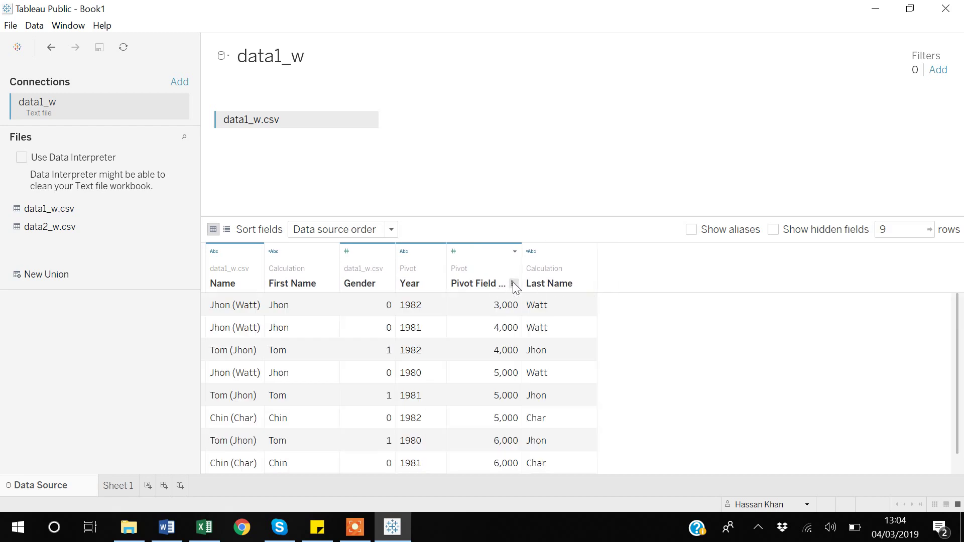
{"action": "left_click", "coordinate": [513, 284]}
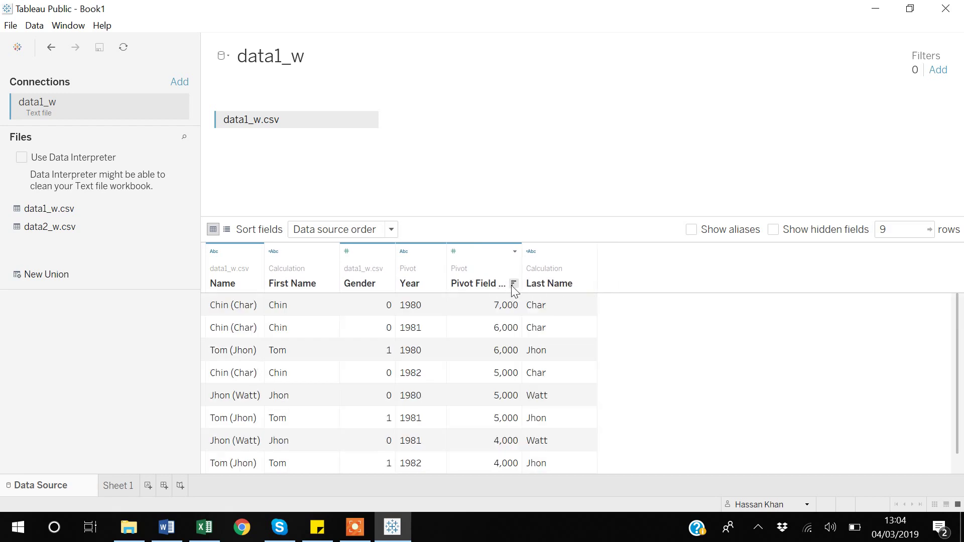
{"action": "left_click", "coordinate": [515, 251]}
{"action": "left_click", "coordinate": [543, 269]}
{"action": "key", "text": "BackSpace"}
{"action": "type", "text": "Income"}
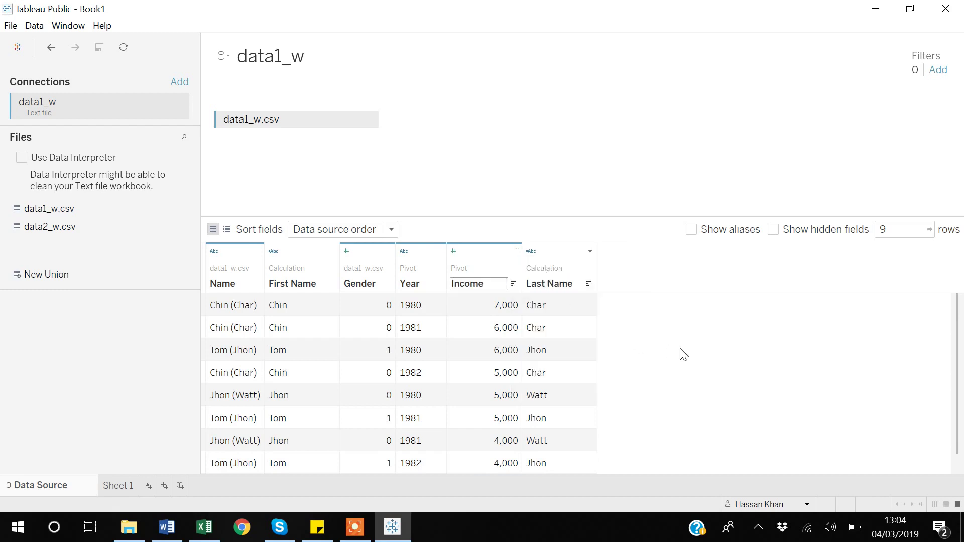
{"action": "key", "text": "Return"}
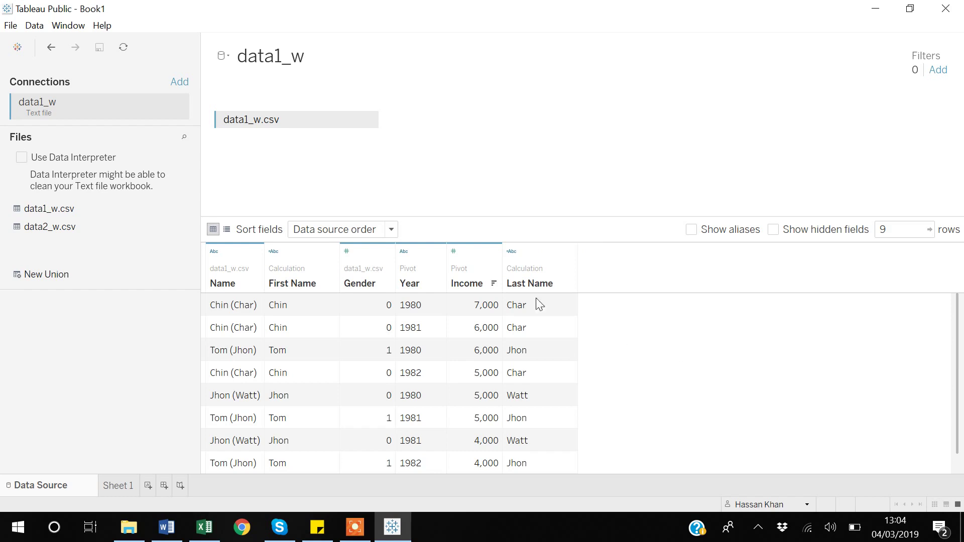
- Remove the pivot from the Year and Income fields
{"action": "left_click", "coordinate": [467, 267]}
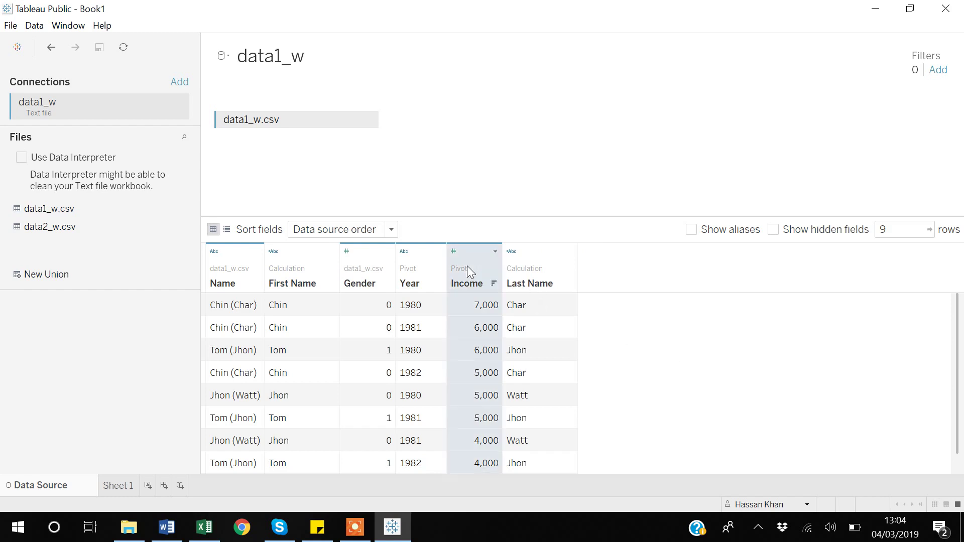
{"action": "left_click", "coordinate": [405, 268]}
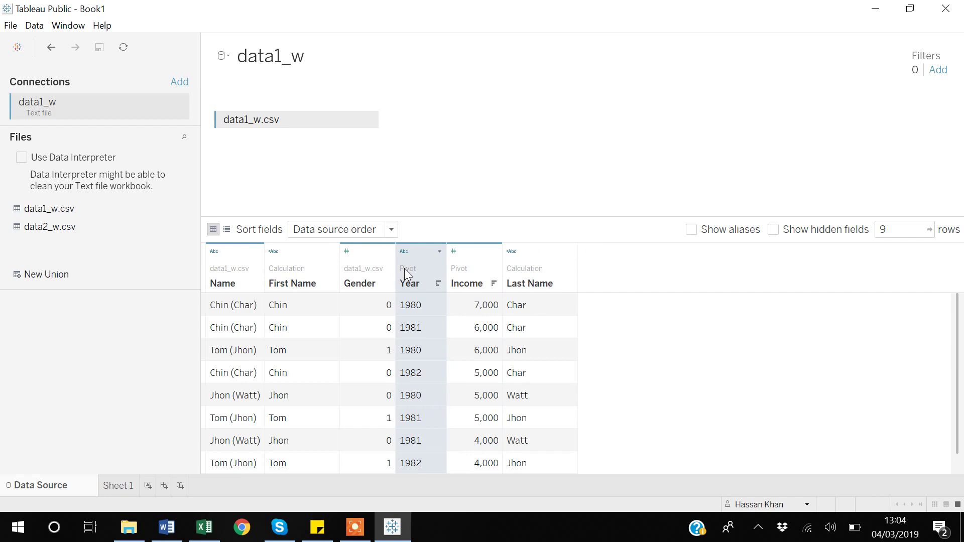
{"action": "left_click", "coordinate": [477, 272], "text": "ctrl"}
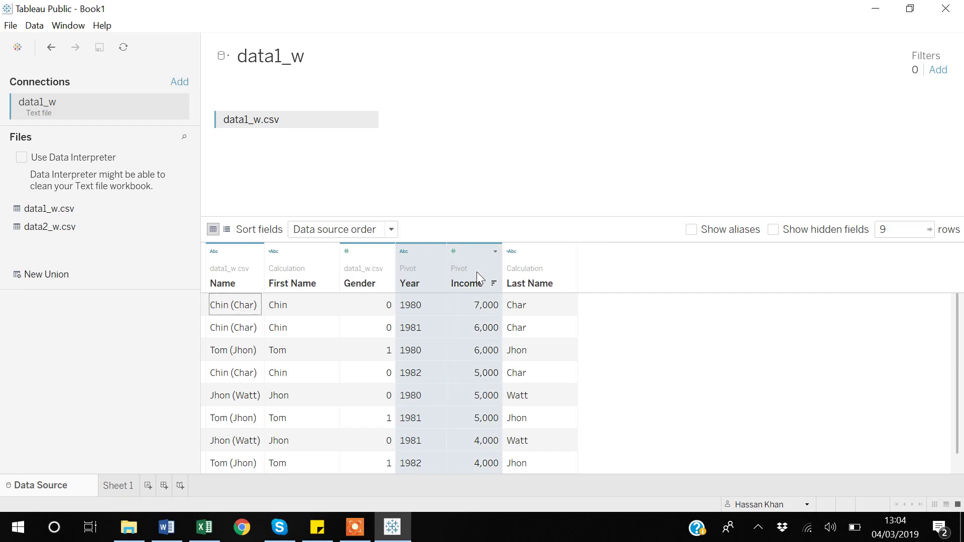
{"action": "right_click", "coordinate": [477, 273]}
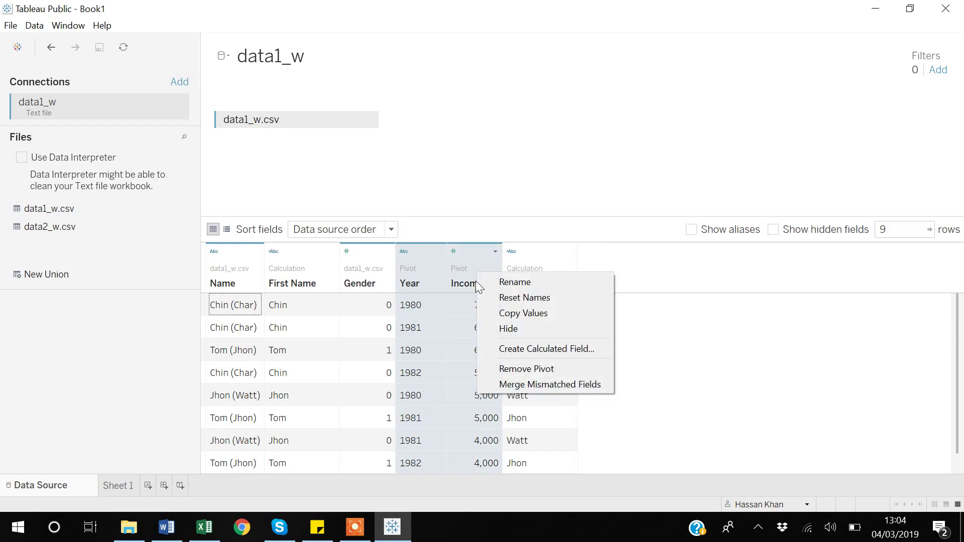
{"action": "left_click", "coordinate": [535, 369]}
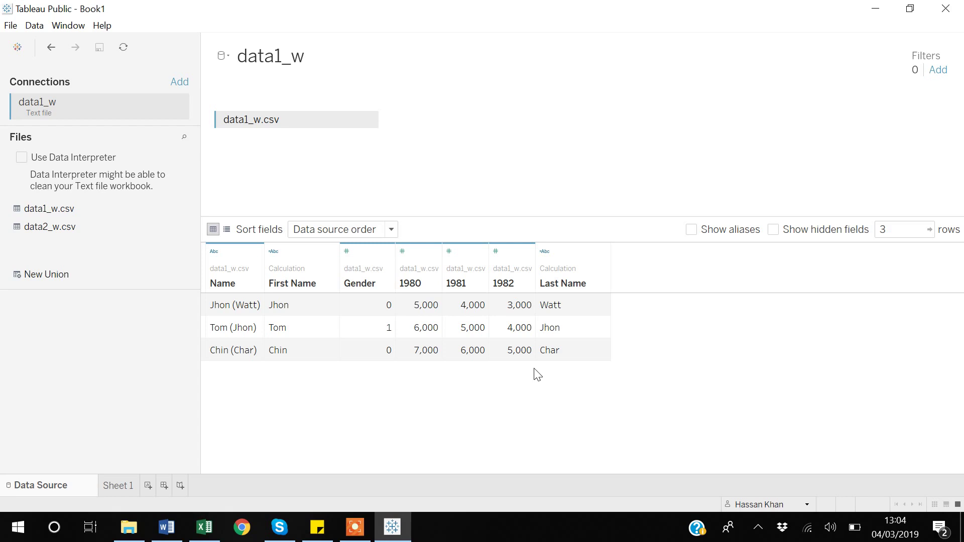
- Select the 1980, 1981 and 1982 columns together and pivot them into rows again
{"action": "left_click", "coordinate": [421, 257]}
{"action": "left_click", "coordinate": [480, 260], "text": "shift"}
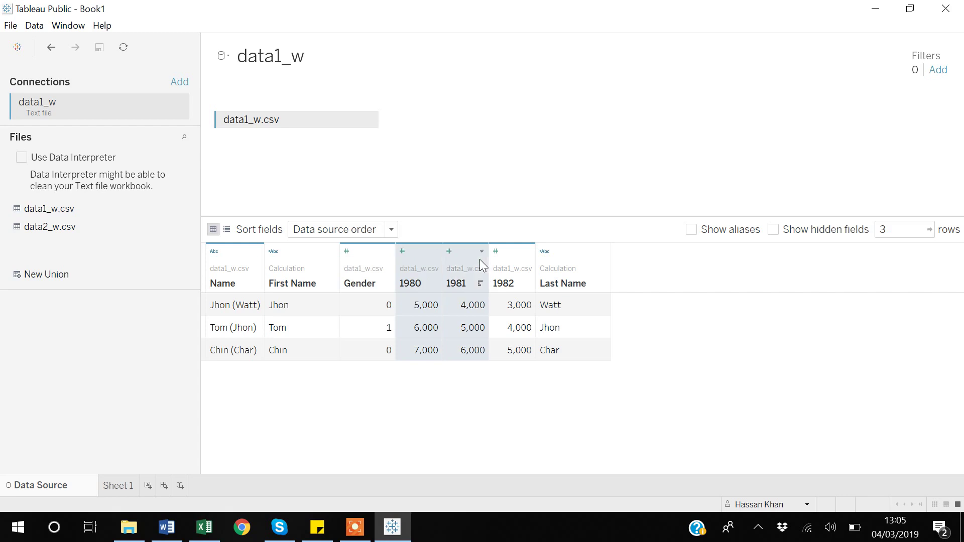
{"action": "left_click", "coordinate": [520, 266], "text": "shift"}
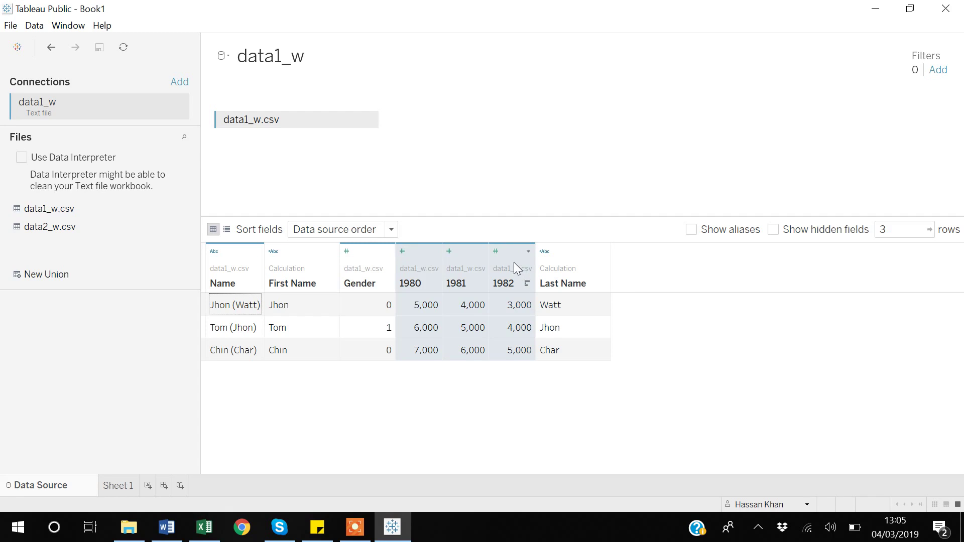
{"action": "right_click", "coordinate": [500, 261]}
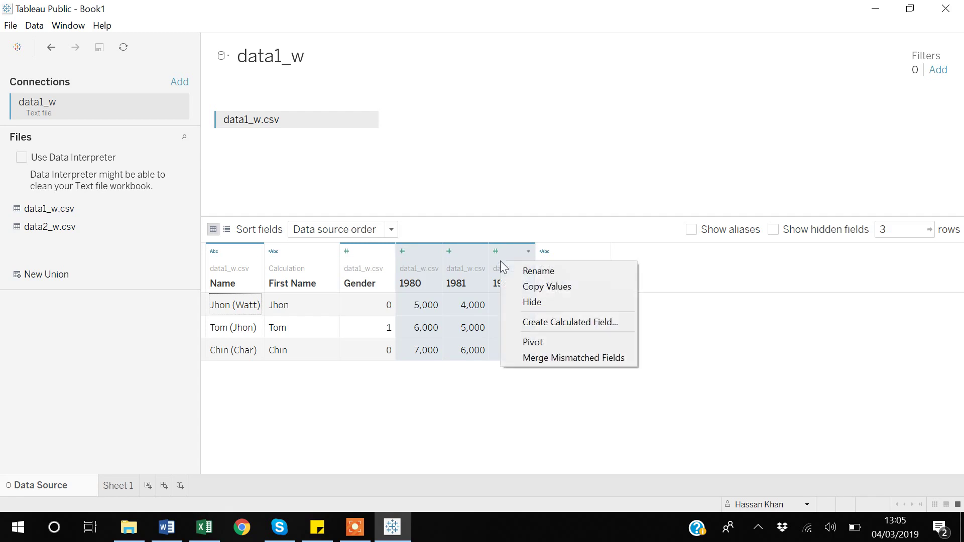
{"action": "left_click", "coordinate": [557, 343]}
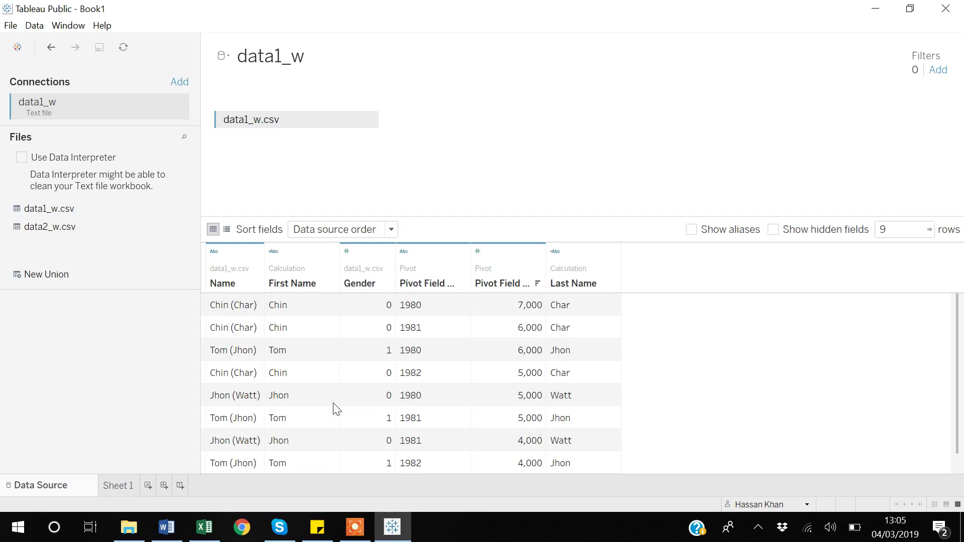
- Examine the wide and long layouts on the Example_2 sheet in Excel, and return to Tableau Public
{"action": "left_click", "coordinate": [205, 527]}
{"action": "left_click", "coordinate": [153, 487]}
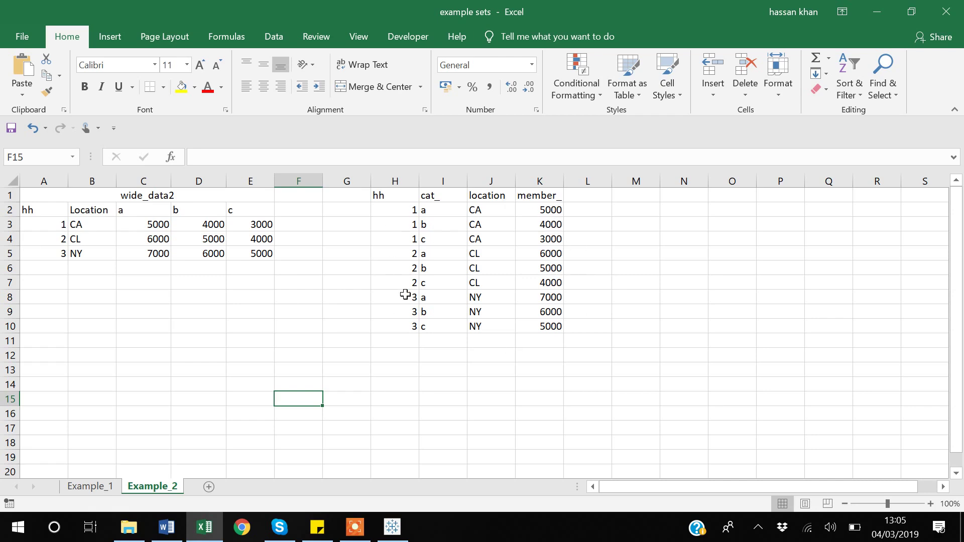
{"action": "left_click", "coordinate": [394, 531]}
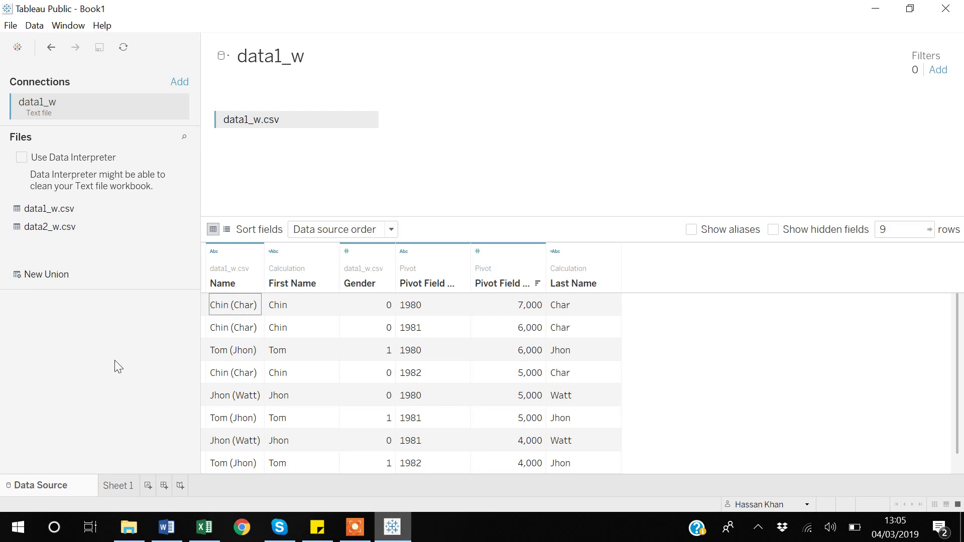
- Replace data1_w.csv with data2_w.csv in the data source and delete the leftover Last Name calculation
{"action": "left_click", "coordinate": [371, 121]}
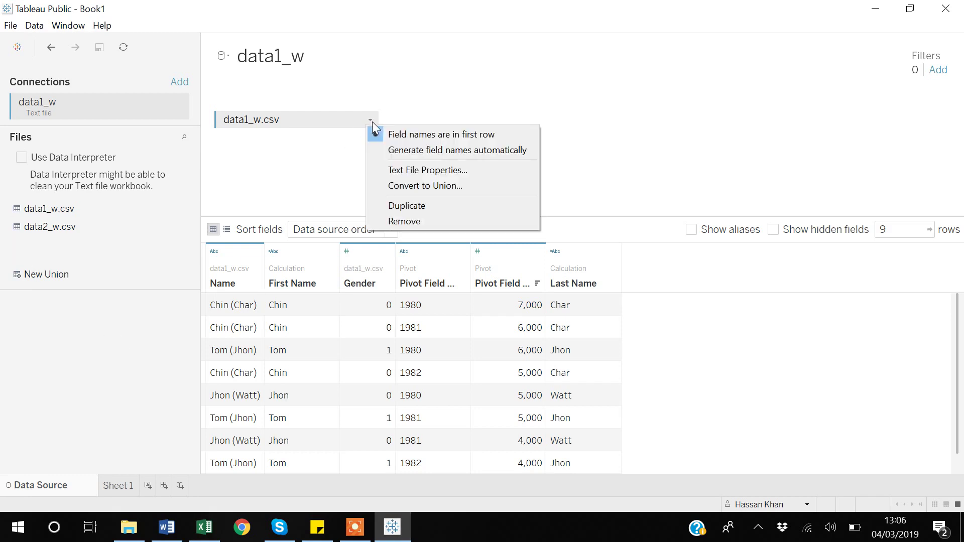
{"action": "left_click", "coordinate": [410, 220]}
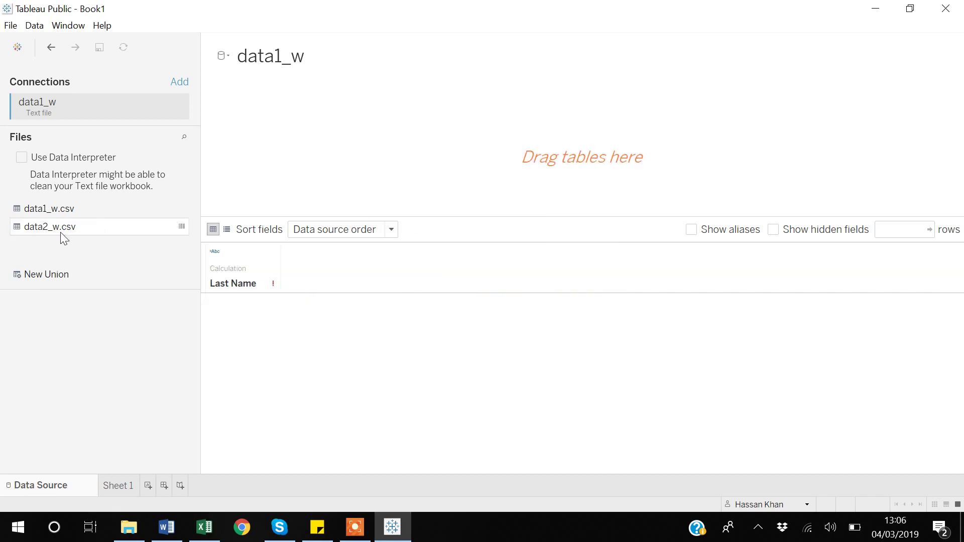
{"action": "left_click_drag", "start_coordinate": [62, 232], "coordinate": [318, 166]}
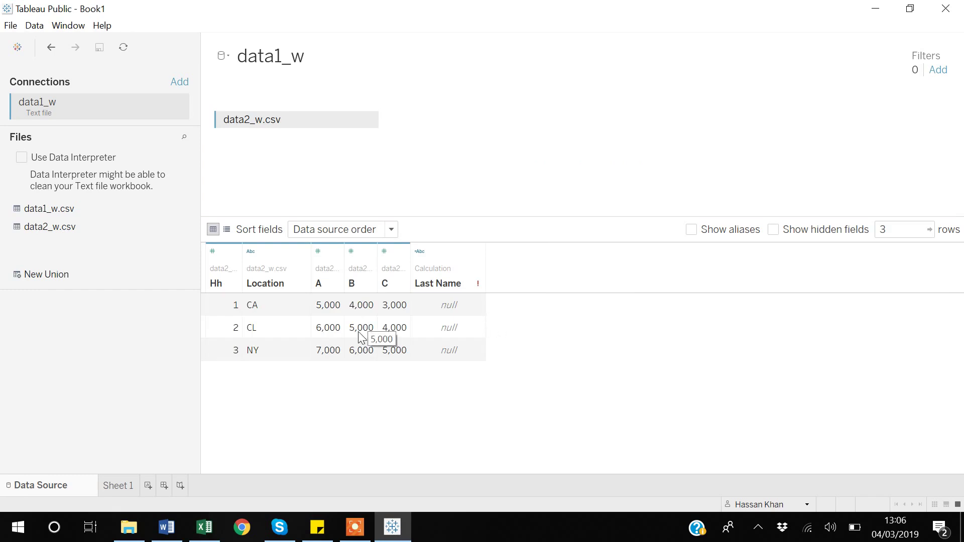
{"action": "right_click", "coordinate": [444, 274]}
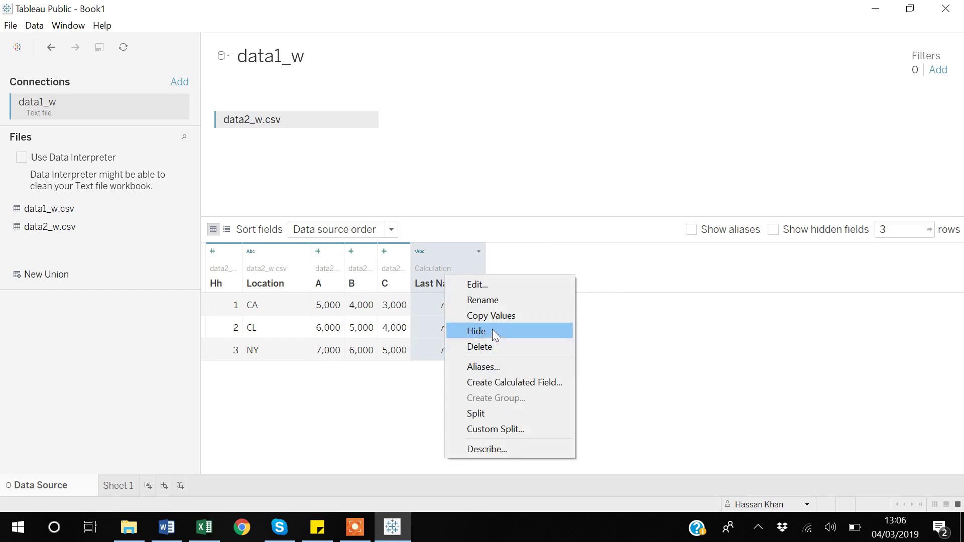
{"action": "left_click", "coordinate": [489, 346]}
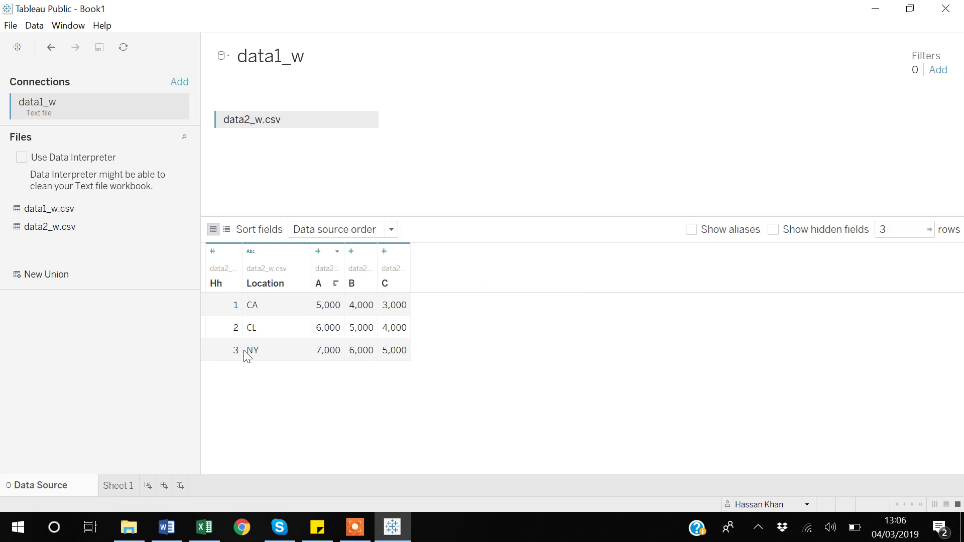
- Select columns A, B and C together and pivot them into rows
{"action": "left_click", "coordinate": [319, 284]}
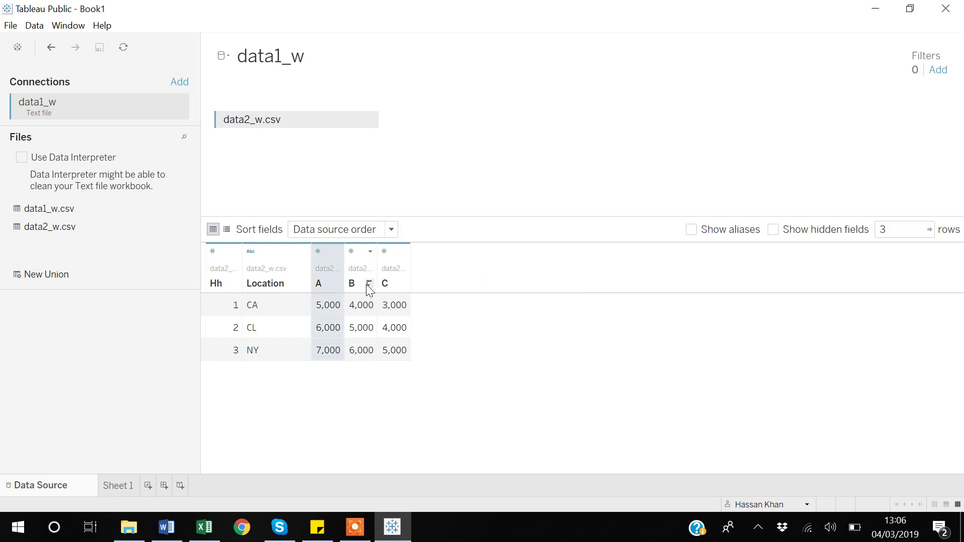
{"action": "left_click", "coordinate": [373, 284], "text": "ctrl"}
{"action": "left_click", "coordinate": [395, 288], "text": "ctrl"}
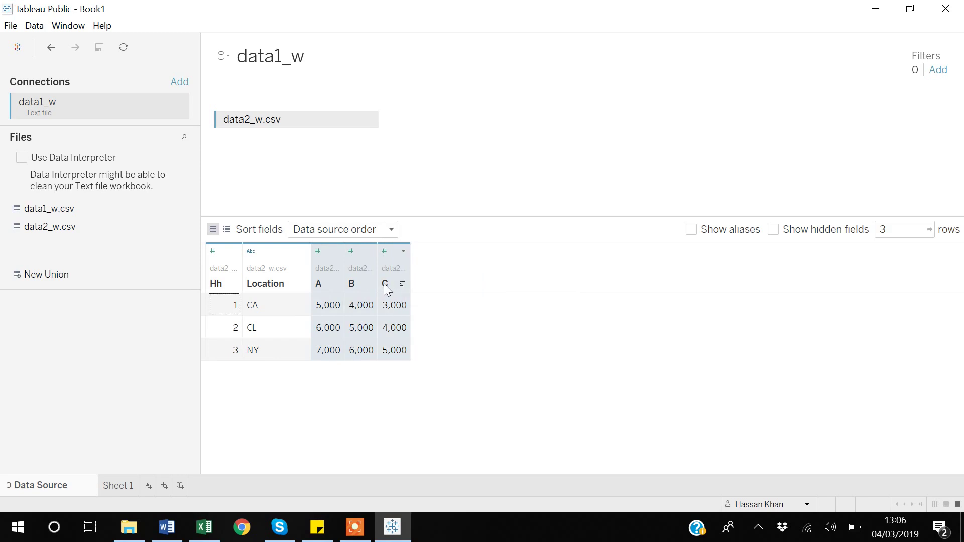
{"action": "right_click", "coordinate": [384, 285]}
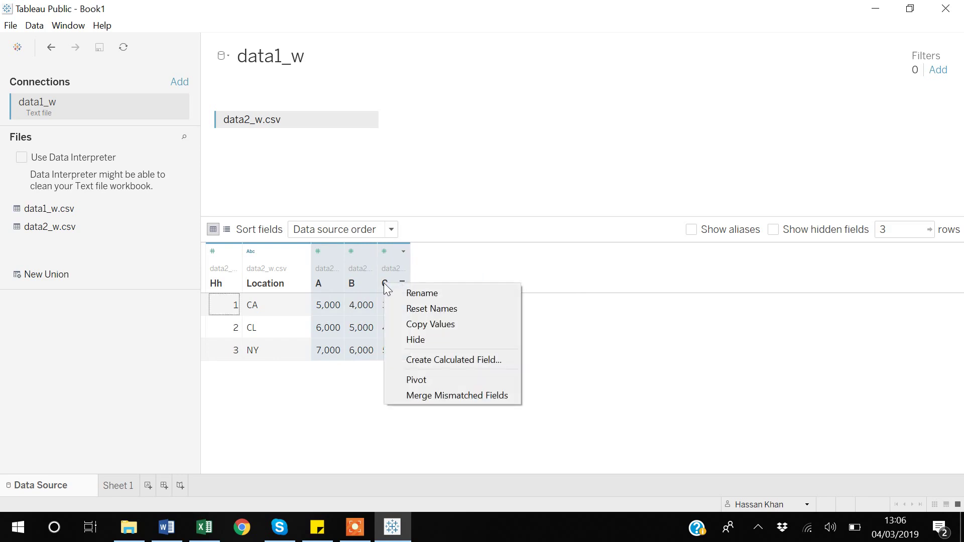
{"action": "left_click", "coordinate": [423, 380]}
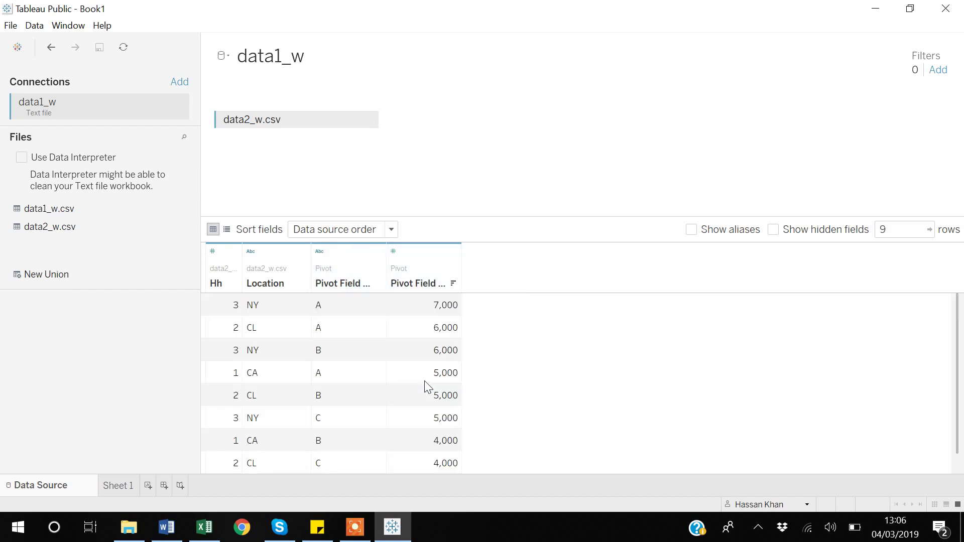
{"action": "scroll", "coordinate": [424, 387], "scroll_direction": "down", "scroll_amount": 1}
{"action": "scroll", "coordinate": [425, 387], "scroll_direction": "up", "scroll_amount": 1}
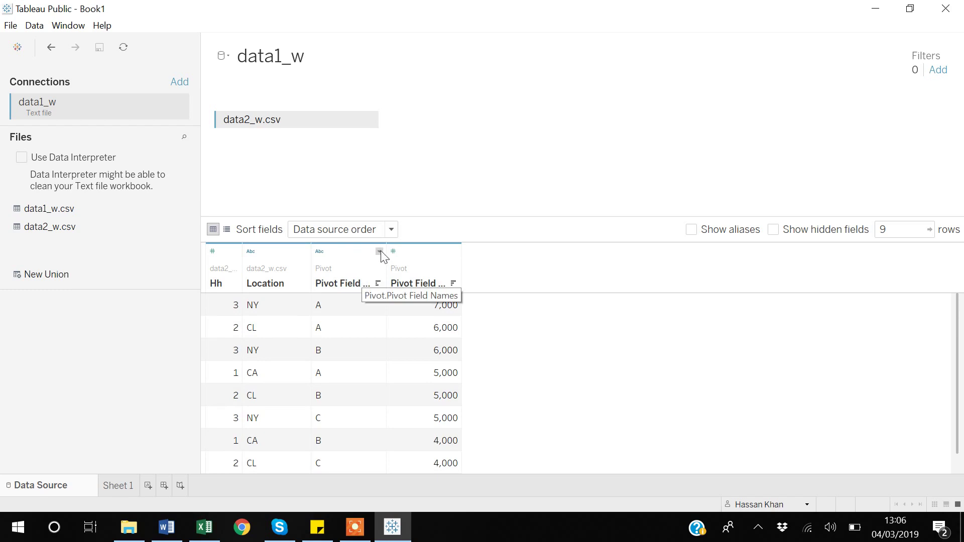
- Rename the pivot field names column as Catagorical
{"action": "left_click", "coordinate": [379, 251]}
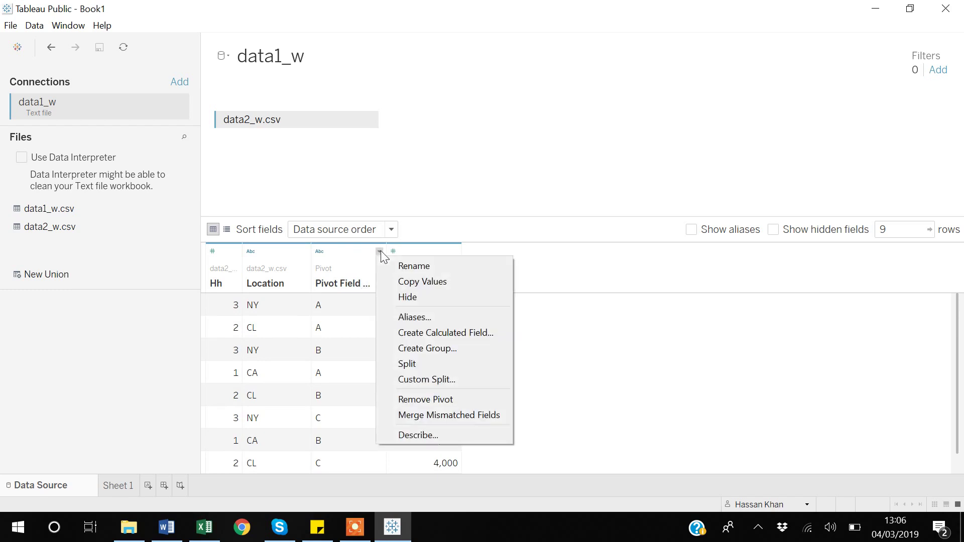
{"action": "left_click", "coordinate": [420, 266]}
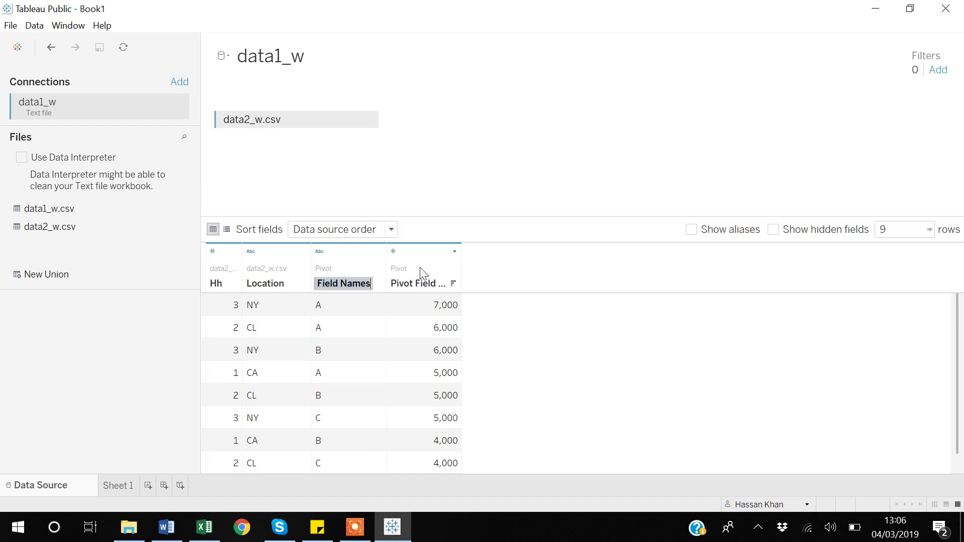
{"action": "type", "text": "Cata"}
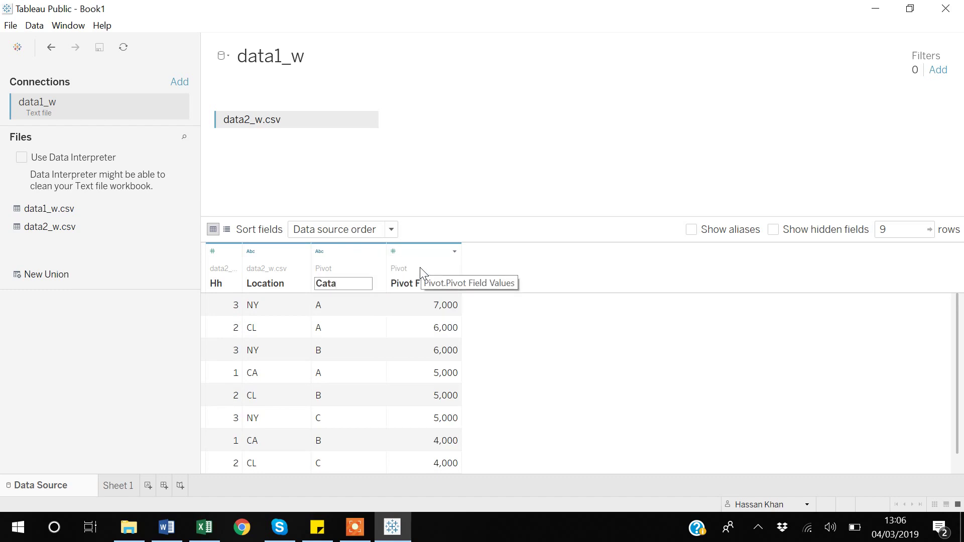
{"action": "type", "text": "gorical"}
{"action": "key", "text": "Return"}
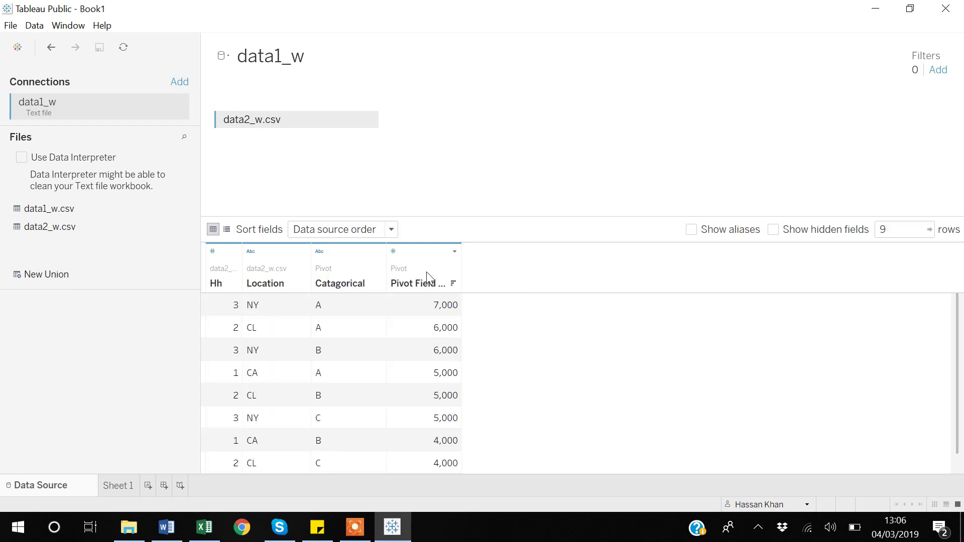
- Clear the sort on the pivot field values column and rename that field as Income
{"action": "left_click", "coordinate": [454, 284]}
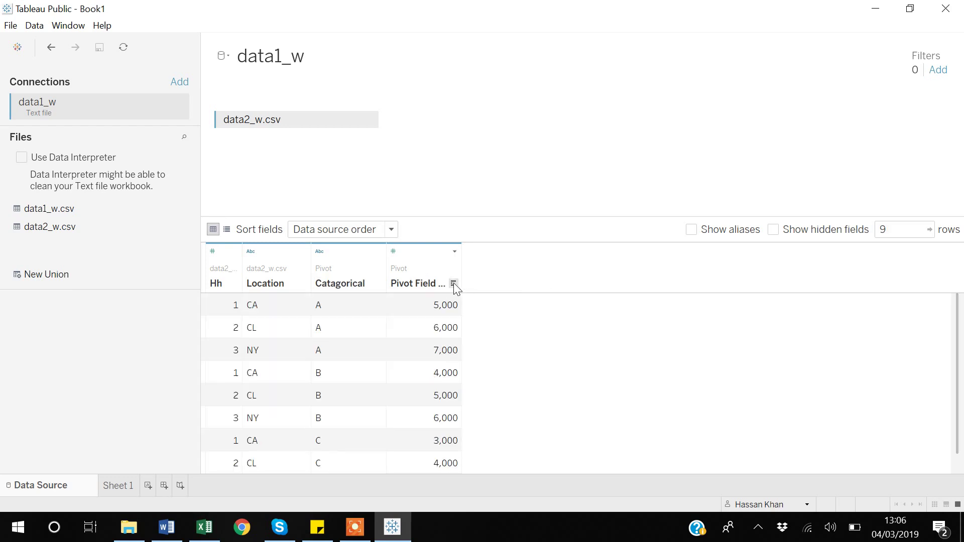
{"action": "left_click", "coordinate": [455, 251]}
{"action": "left_click", "coordinate": [482, 266]}
{"action": "key", "text": "BackSpace"}
{"action": "type", "text": "Income"}
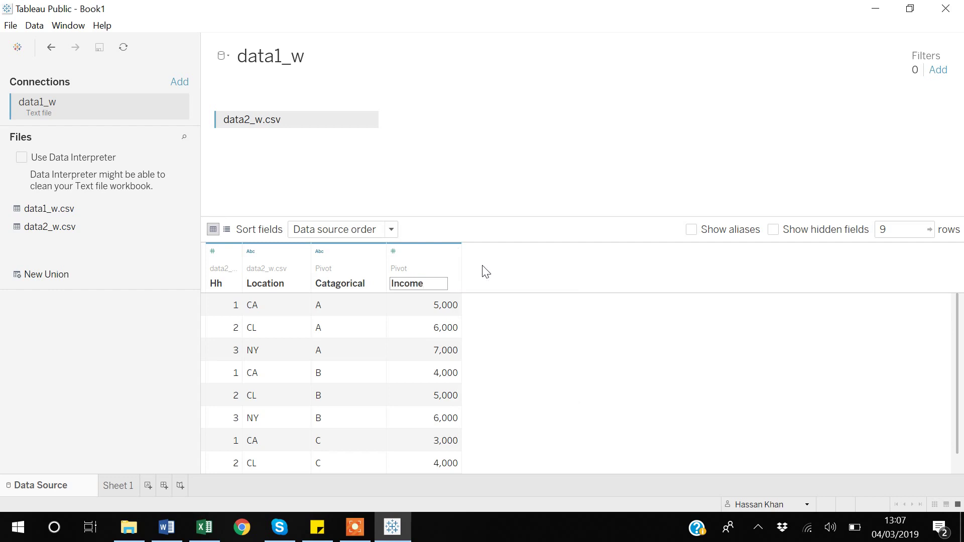
{"action": "key", "text": "Return"}
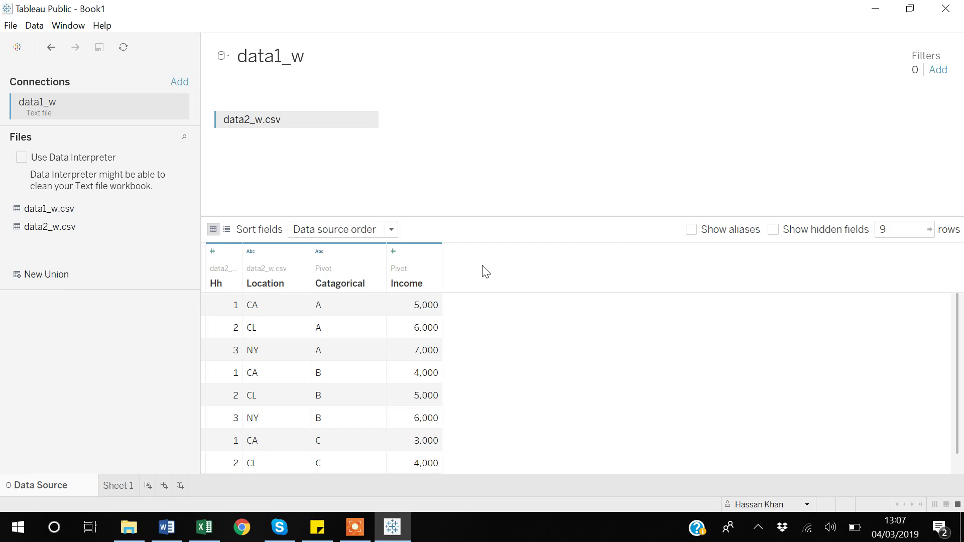
{"action": "left_click", "coordinate": [355, 527]}
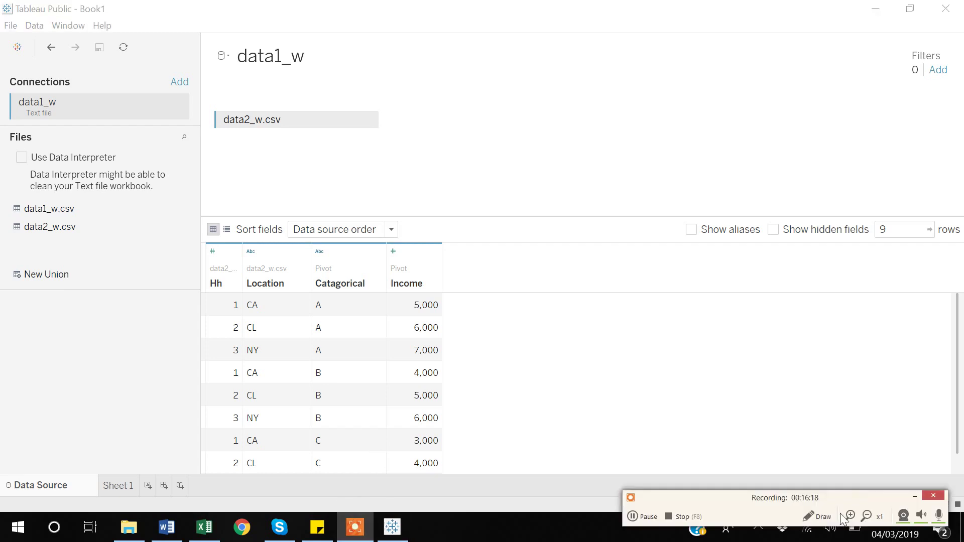
{"action": "left_click", "coordinate": [915, 494]}
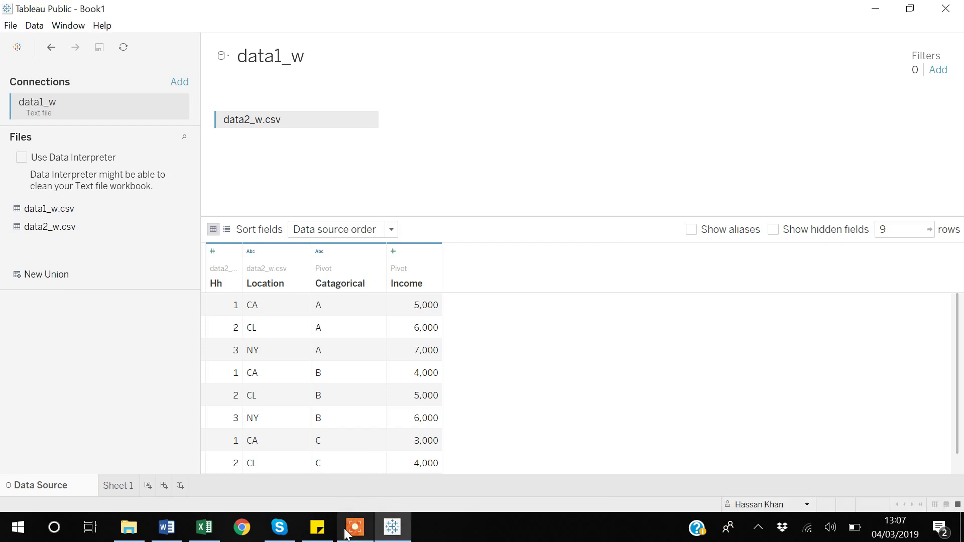
- Switch to Excel and compare the wide table with the long table in H1:K10 on the Example_2 sheet
{"action": "left_click", "coordinate": [203, 528]}
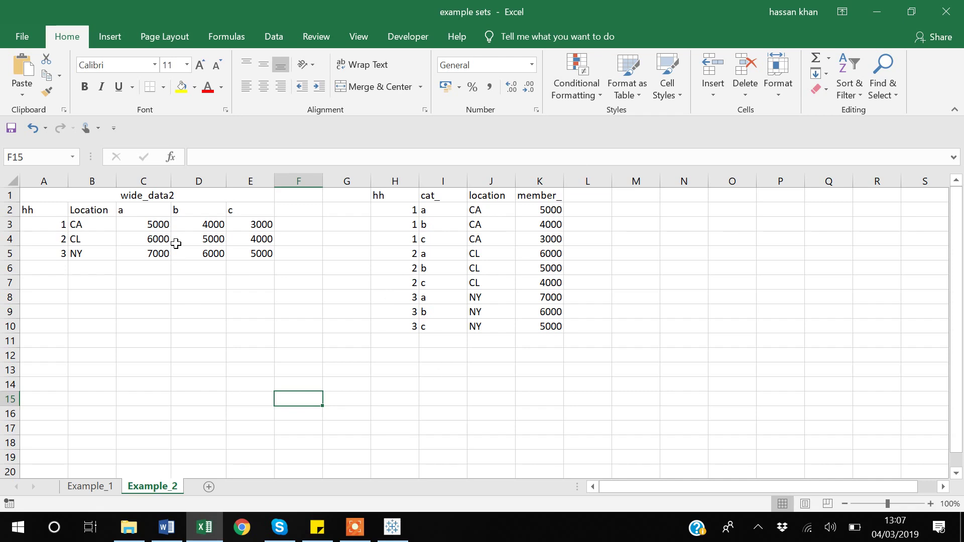
{"action": "left_click", "coordinate": [377, 199]}
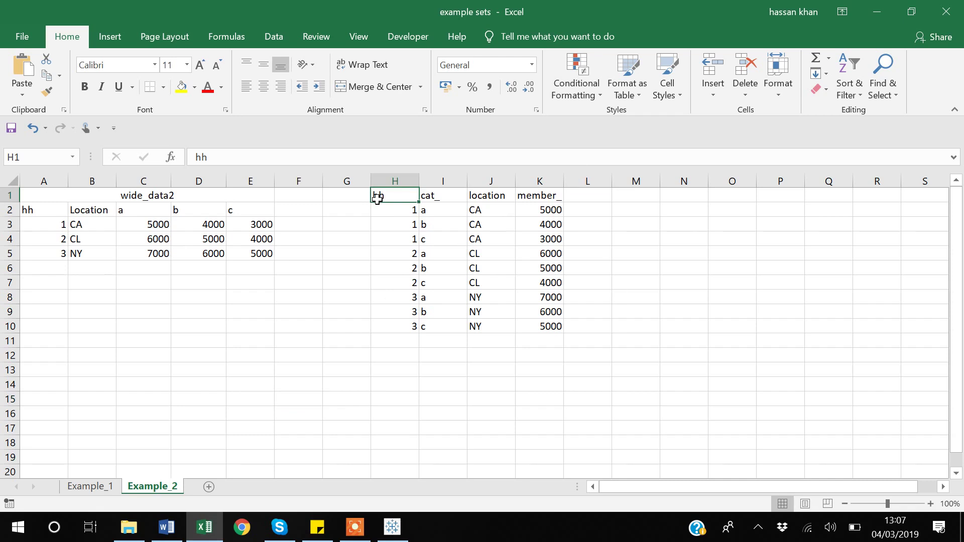
{"action": "key", "text": "shift+Right"}
{"action": "key", "text": "shift+Right"}
{"action": "key", "text": "shift+Right"}
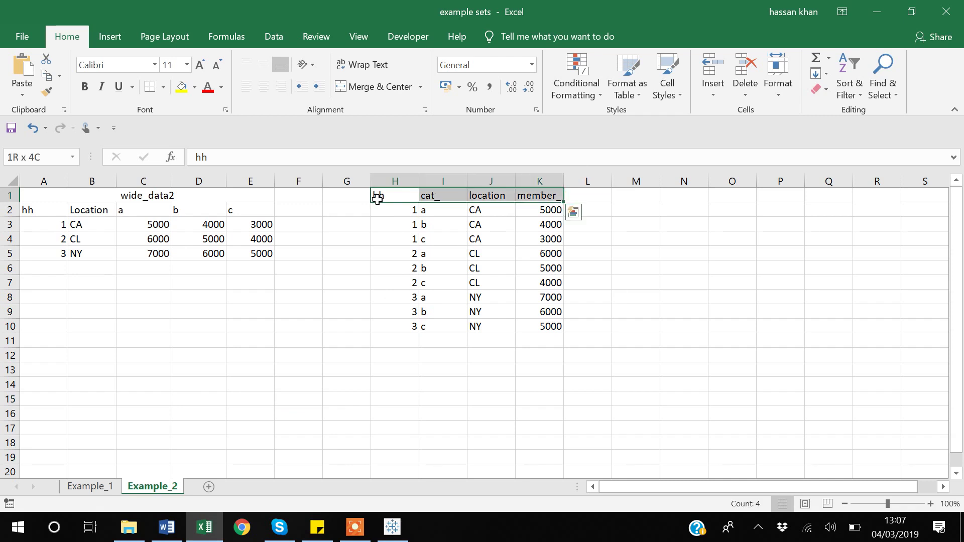
{"action": "key", "text": "shift+Down"}
{"action": "key", "text": "shift+Down"}
{"action": "key", "text": "shift+Down"}
{"action": "key", "text": "shift+Down"}
{"action": "key", "text": "shift+Down"}
{"action": "key", "text": "shift+Down"}
{"action": "key", "text": "shift+Down"}
{"action": "key", "text": "shift+Down"}
{"action": "key", "text": "shift+Down"}
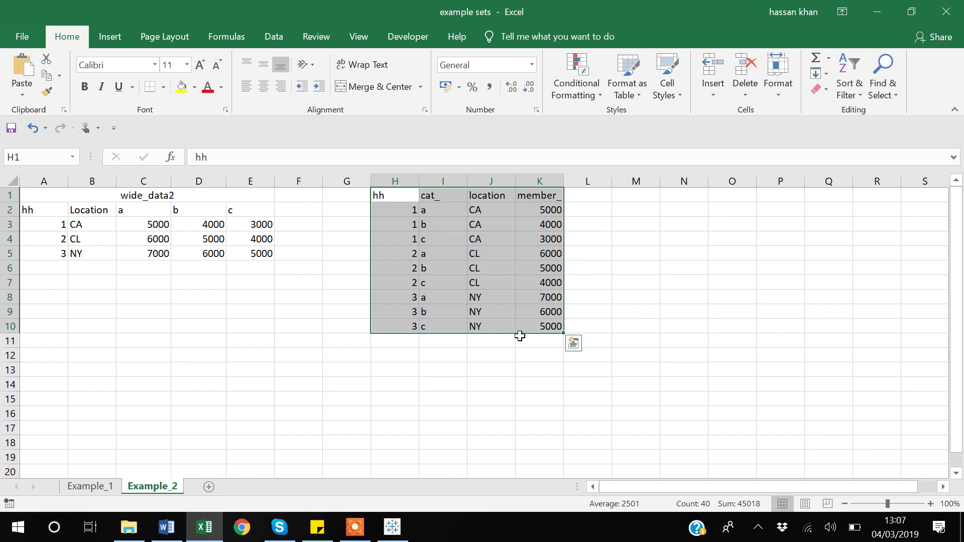
{"action": "key", "text": "Escape"}
{"action": "key", "text": "ctrl+v"}
{"action": "key", "text": "Escape"}
{"action": "left_click", "coordinate": [101, 282]}
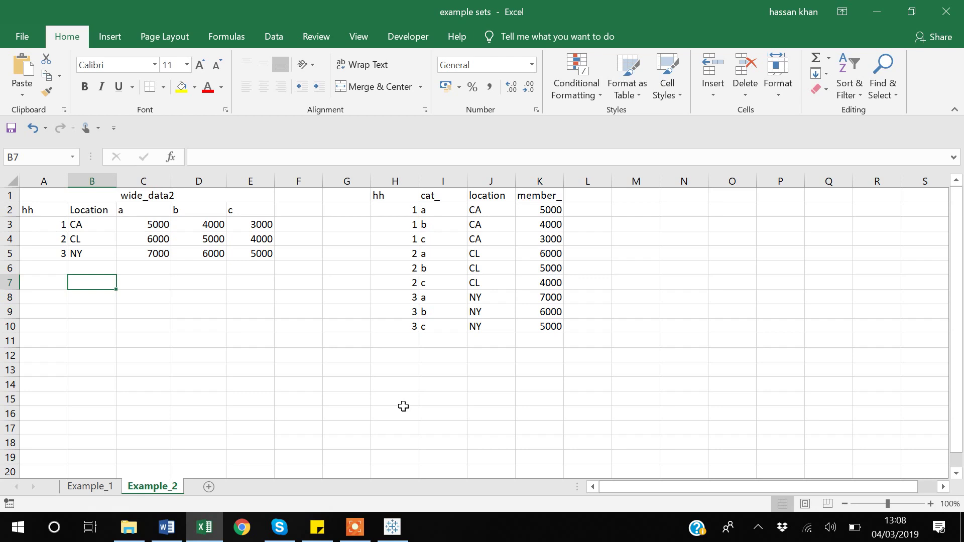
{"action": "left_click", "coordinate": [354, 527]}
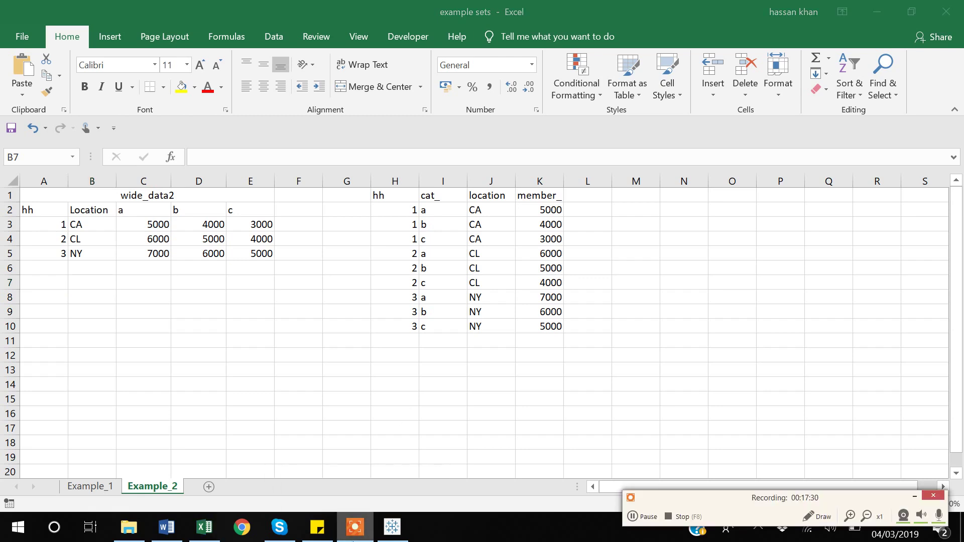